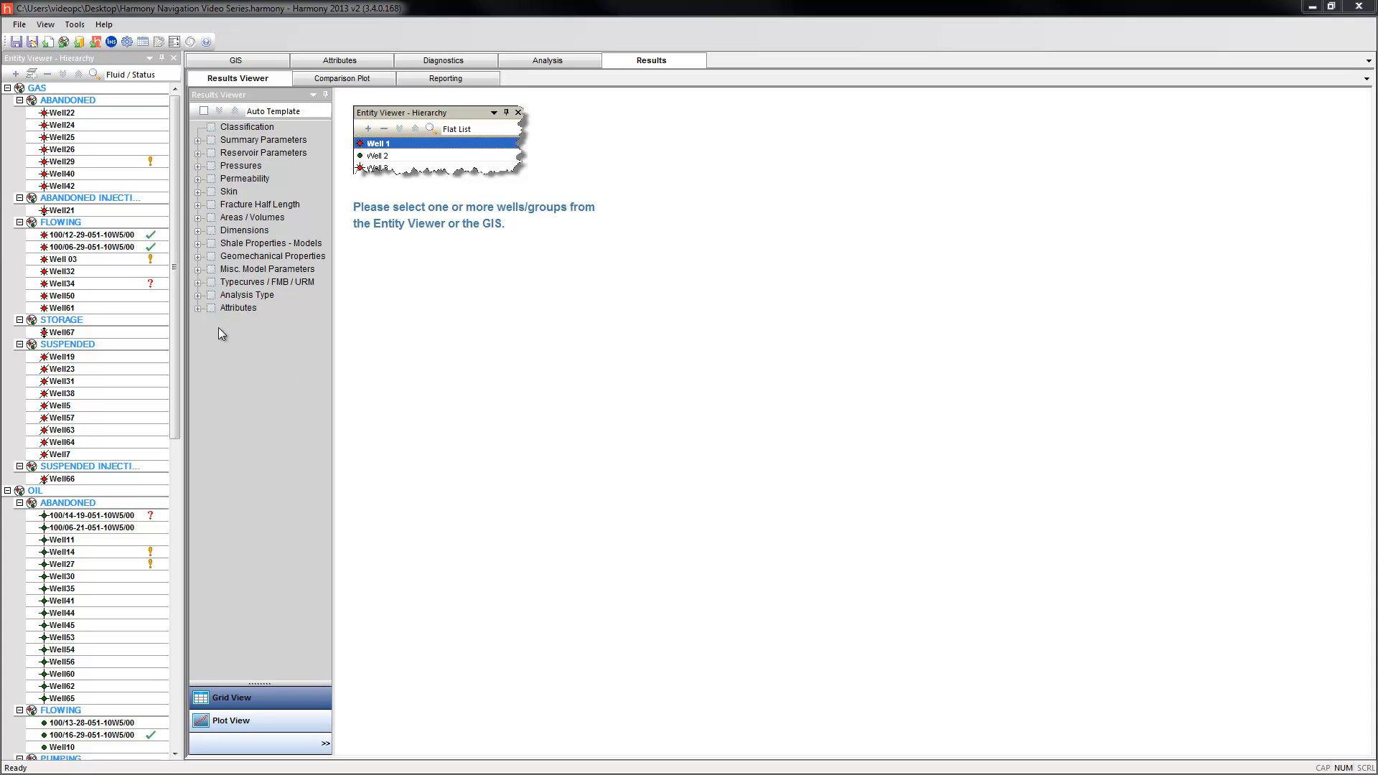
Select all oil wells in the PUMPING group, from 100/08-20-051-10W5/00 through Well9.
{"action": "scroll", "coordinate": [181, 497], "scroll_direction": "down", "scroll_amount": 14}
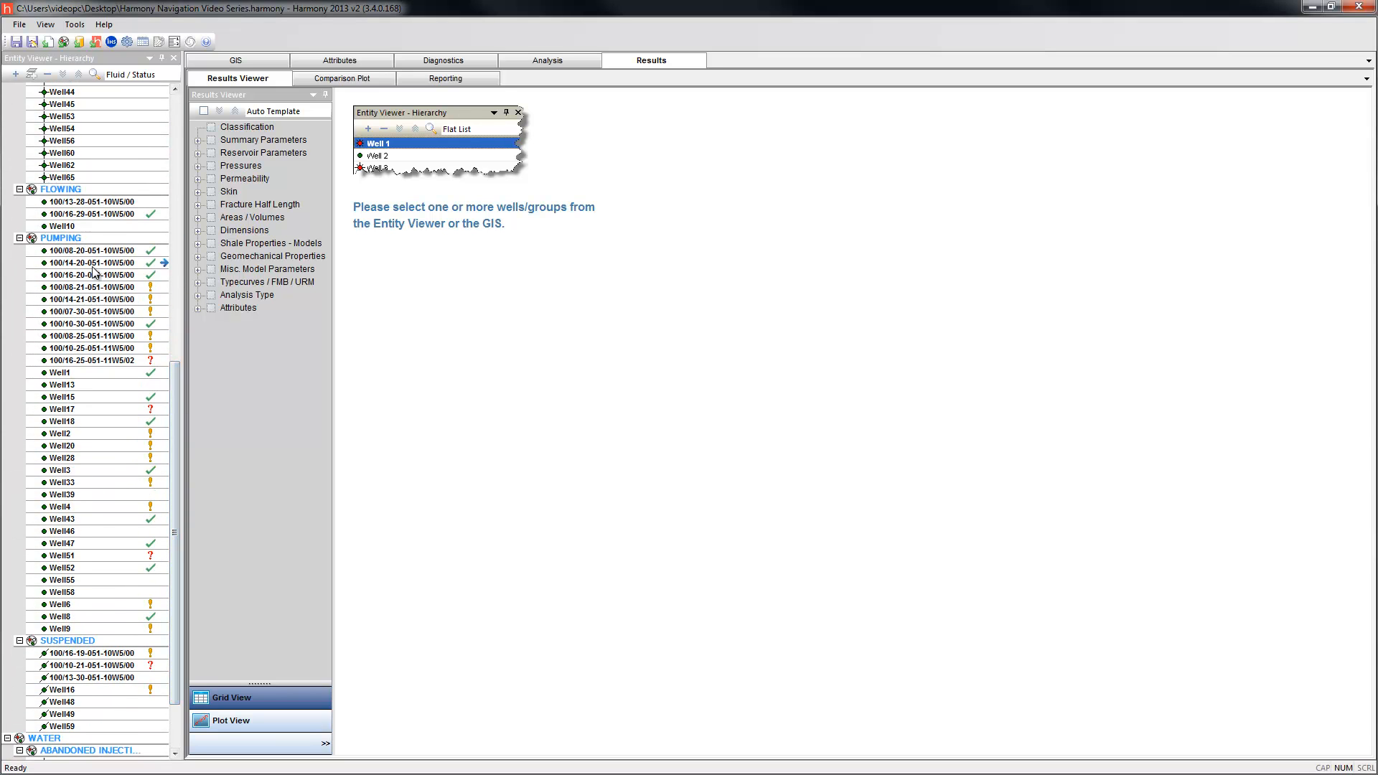
{"action": "left_click", "coordinate": [97, 251]}
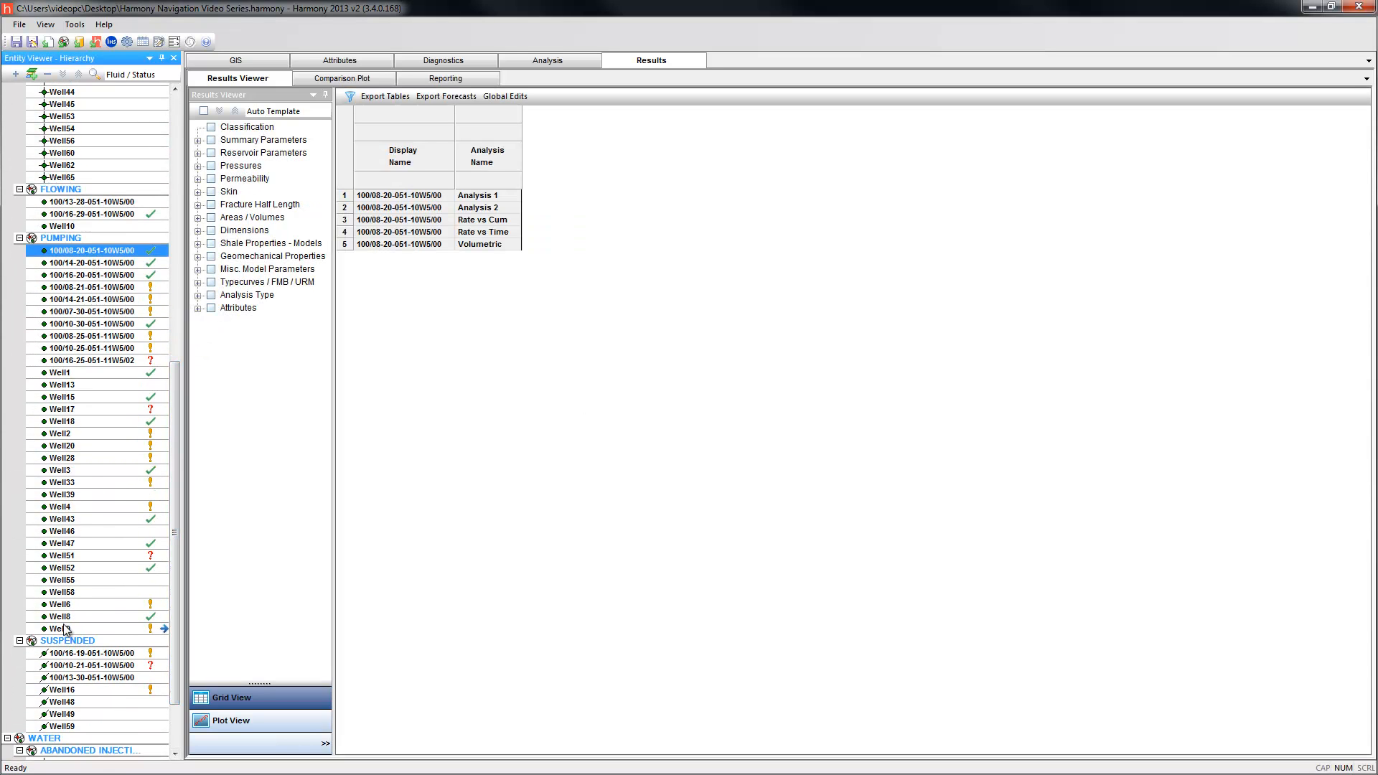
{"action": "left_click", "coordinate": [64, 625], "text": "shift"}
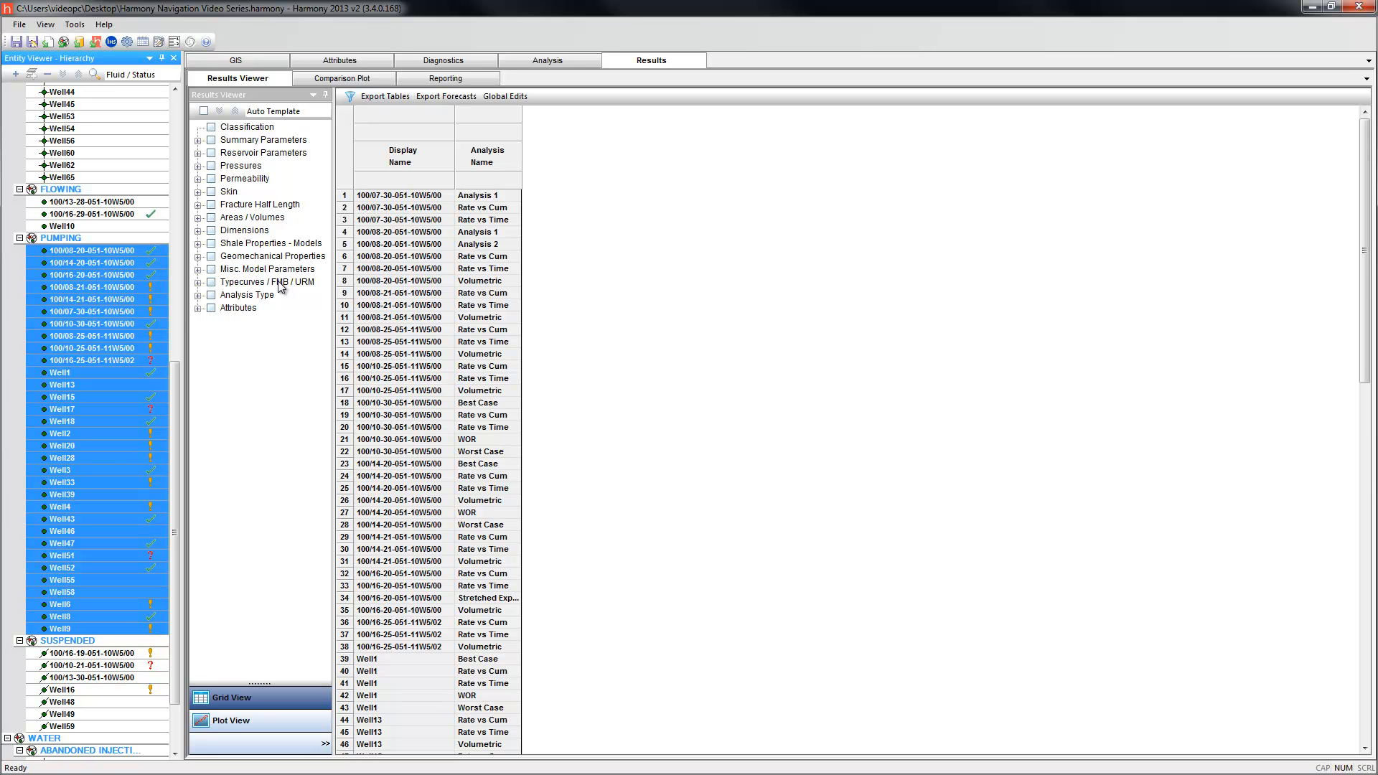
Add the geological Field attribute as a column in the results table.
{"action": "left_click", "coordinate": [198, 308]}
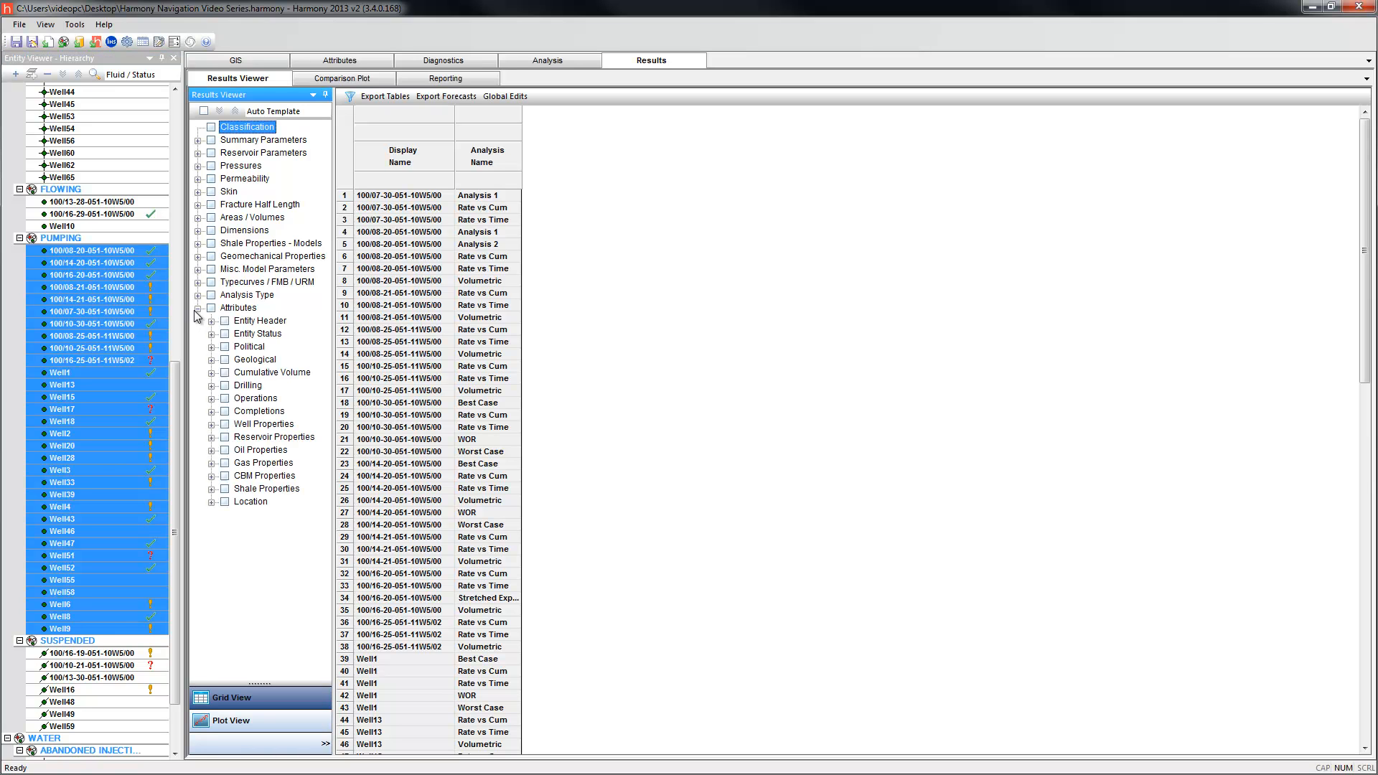
{"action": "left_click", "coordinate": [212, 359]}
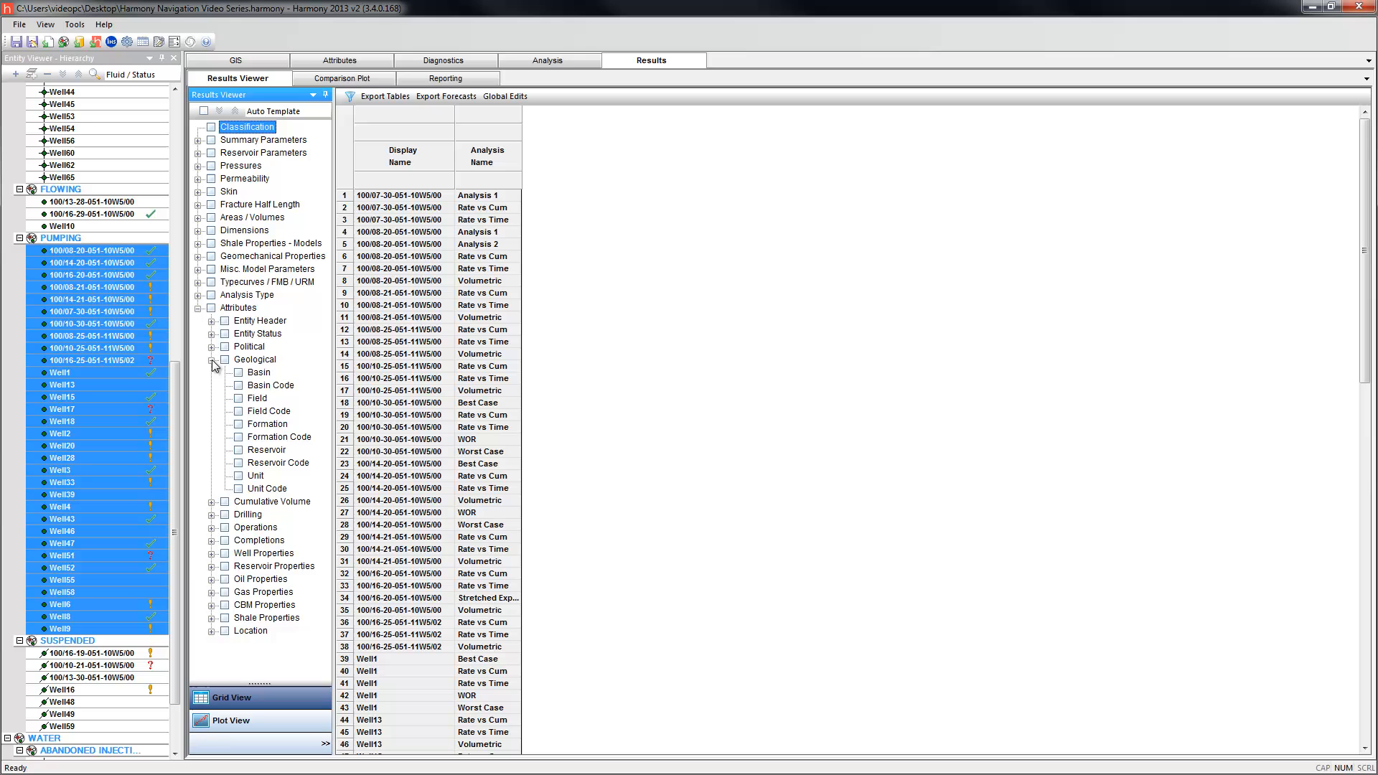
{"action": "left_click", "coordinate": [239, 398]}
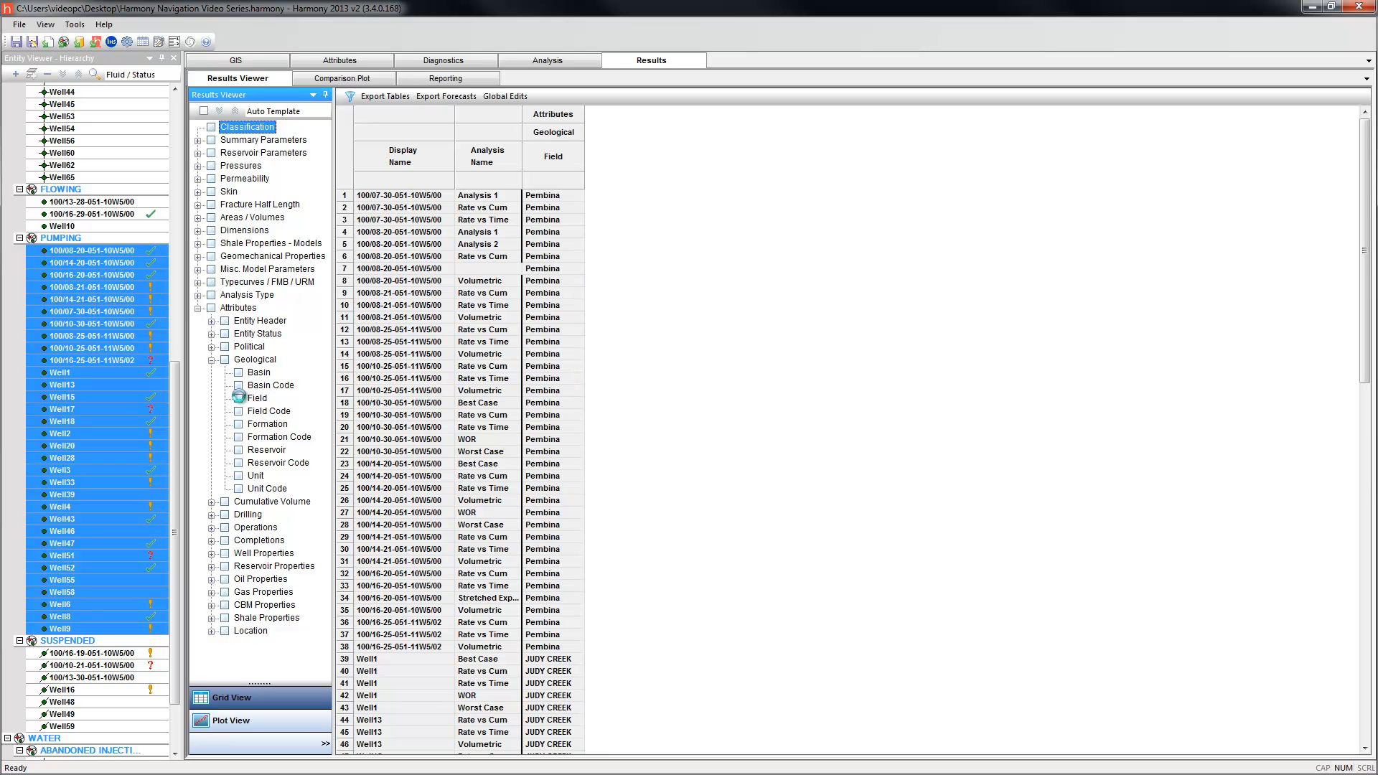
Add the oil summary parameters for ultimate recoverable oil (EUR) and remaining recoverable oil (RR) to the results table.
{"action": "left_click", "coordinate": [198, 140]}
{"action": "left_click", "coordinate": [212, 167]}
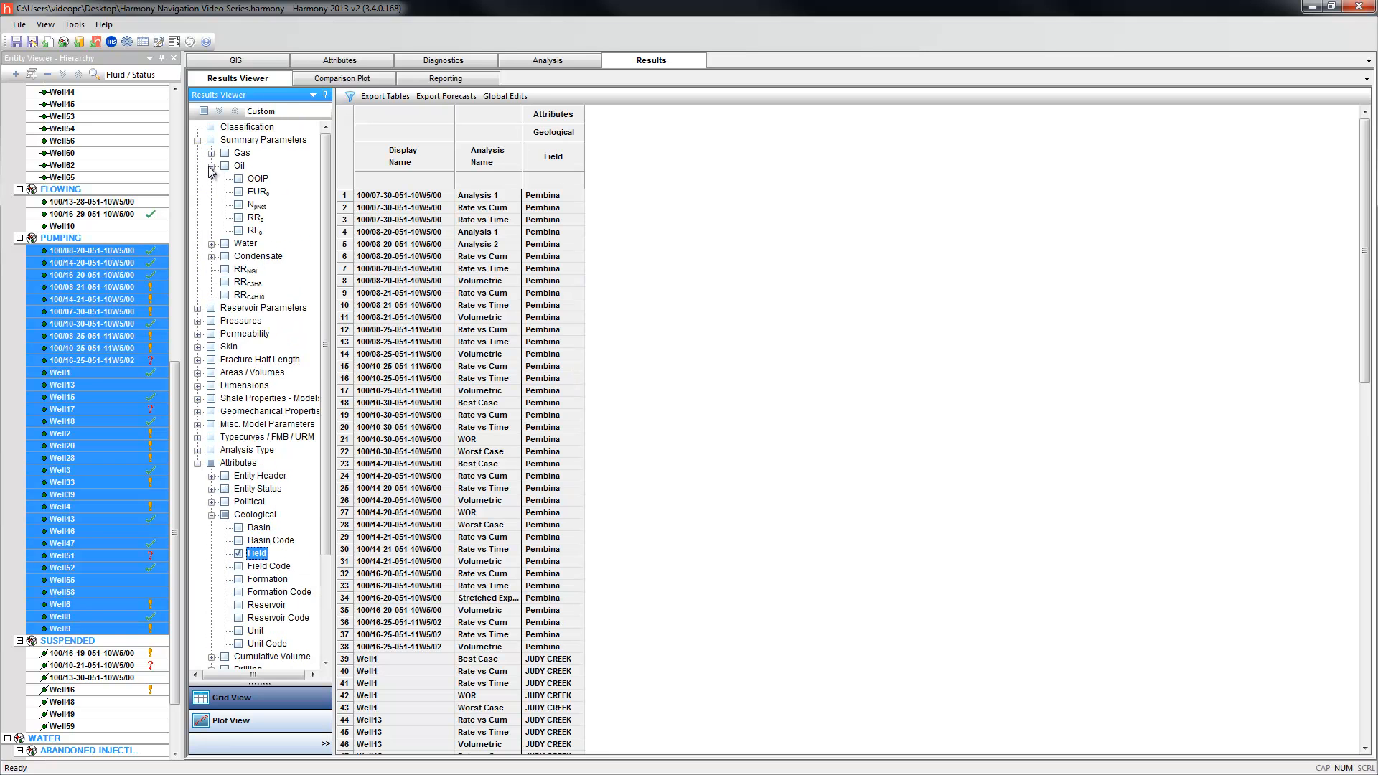
{"action": "left_click", "coordinate": [238, 192]}
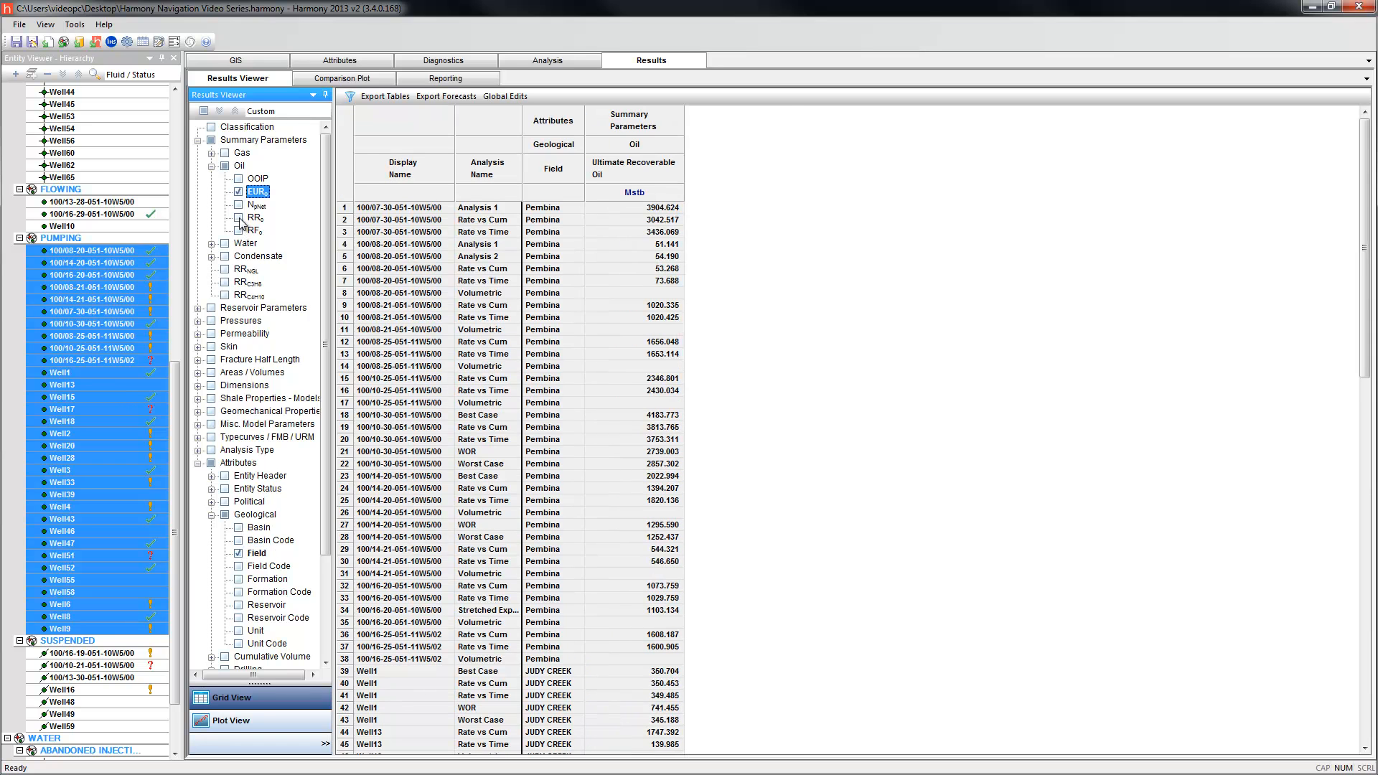
{"action": "left_click", "coordinate": [239, 218]}
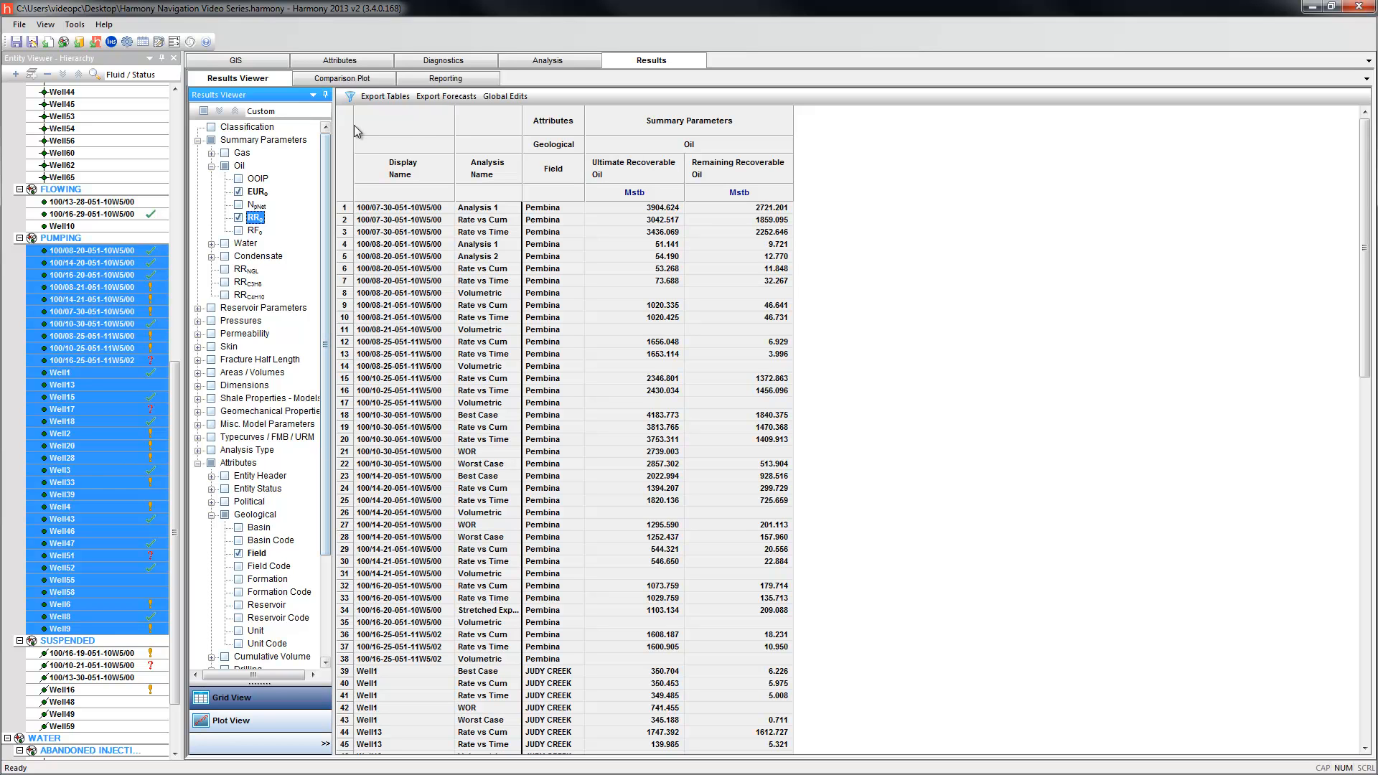
Filter the results table to show only the Rate vs Cum analyses.
{"action": "left_click", "coordinate": [349, 98]}
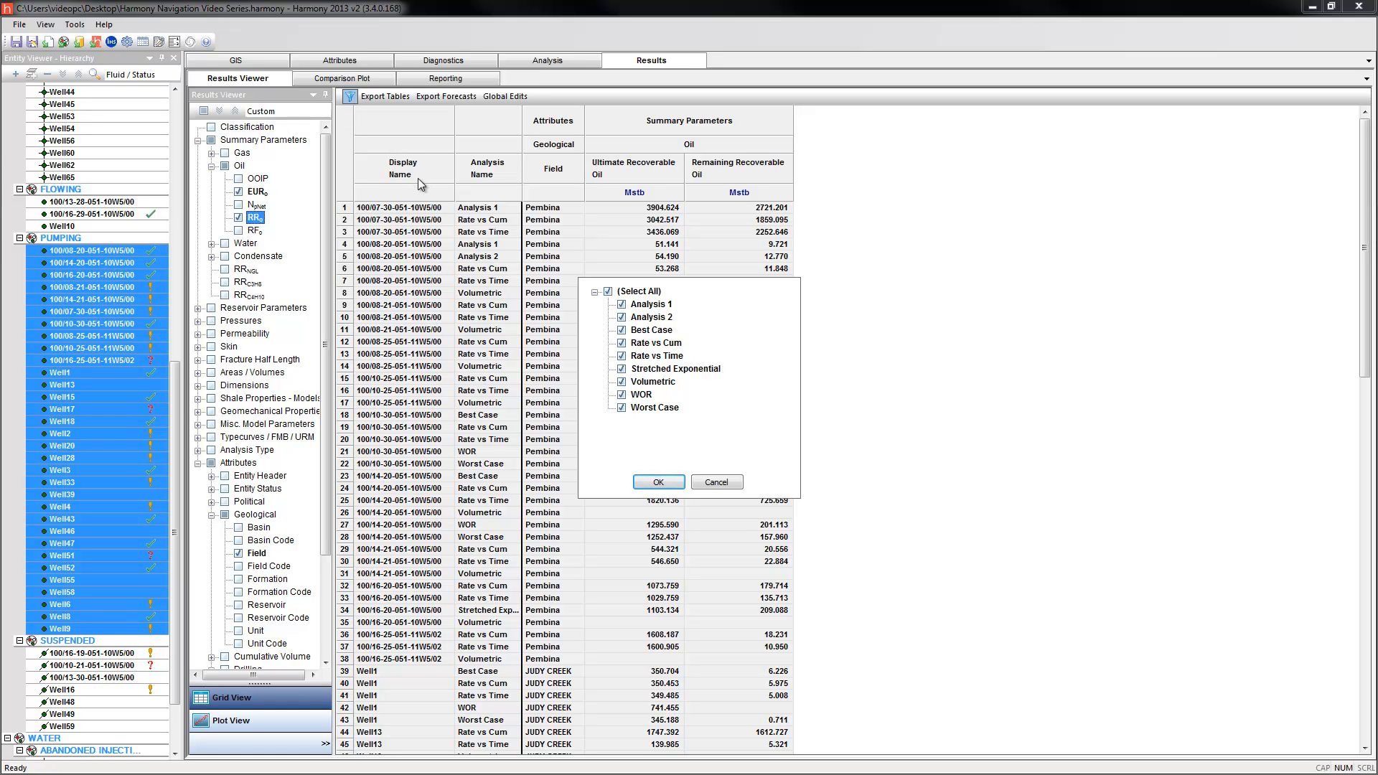
{"action": "left_click", "coordinate": [608, 292]}
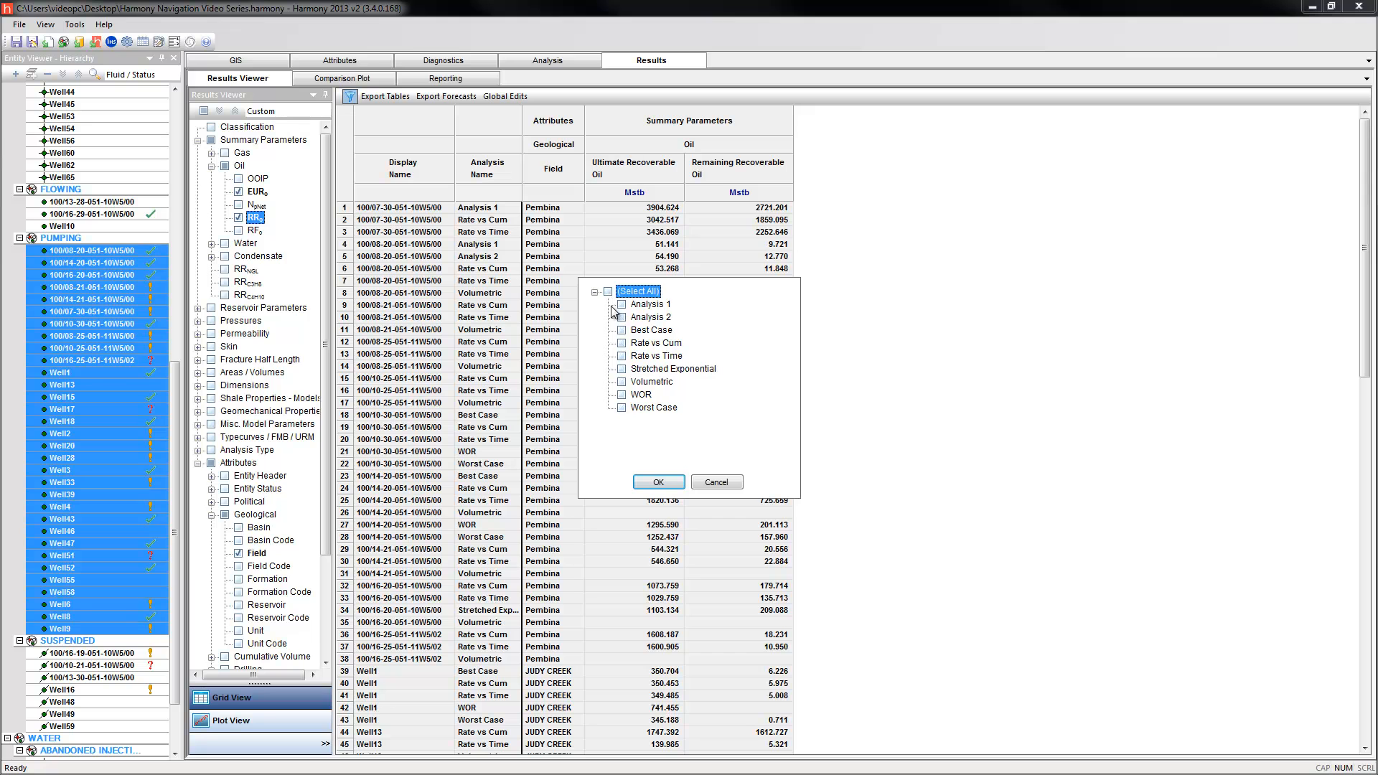
{"action": "left_click", "coordinate": [622, 343]}
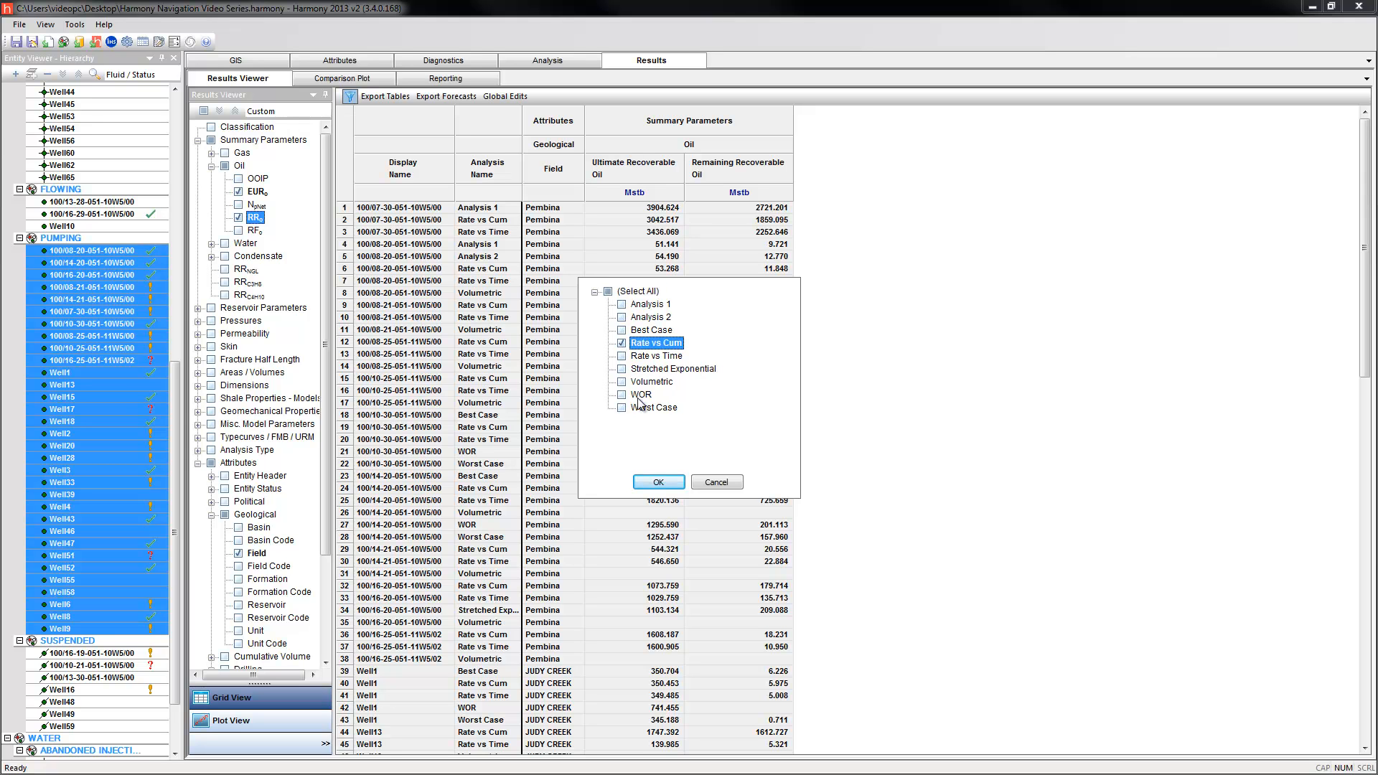
{"action": "left_click", "coordinate": [658, 482]}
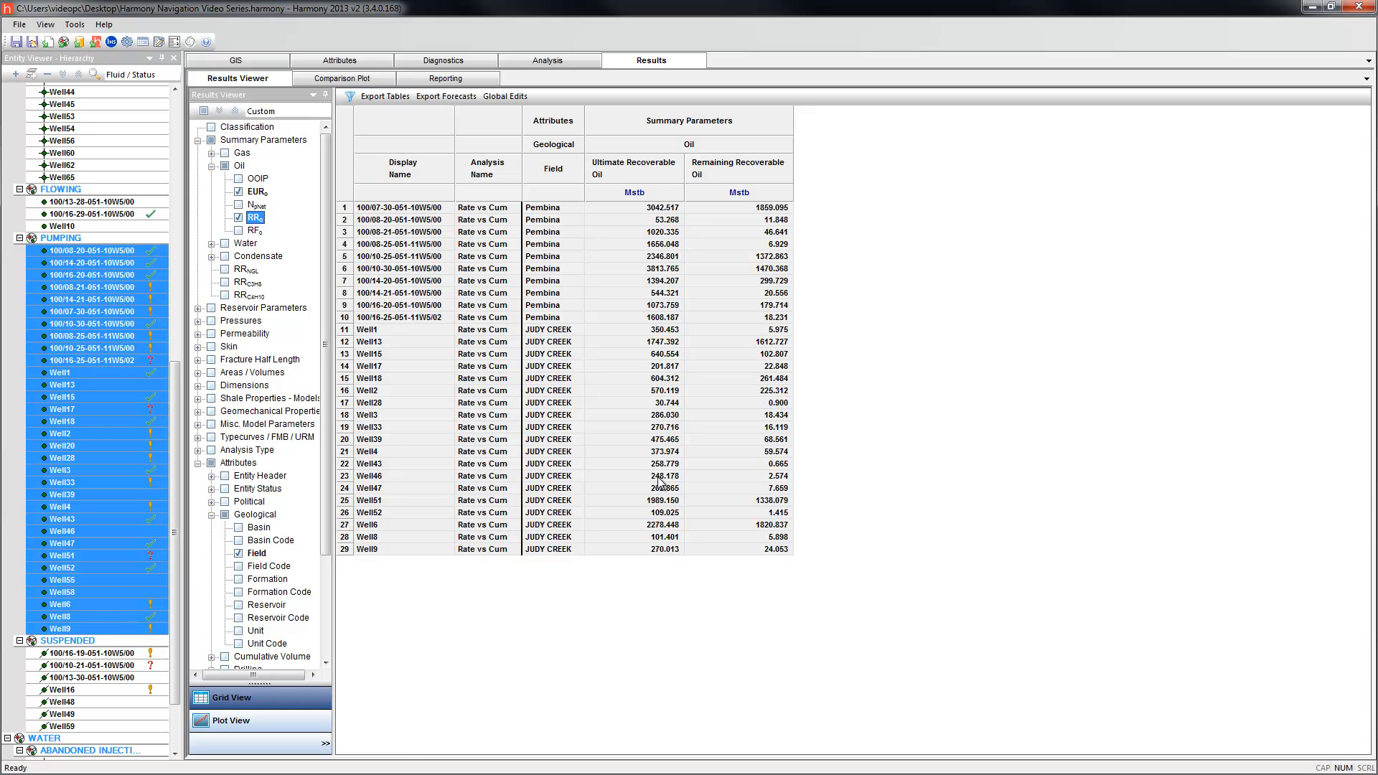
Save the current table layout as a template named Rate Vs Cum.
{"action": "left_click", "coordinate": [296, 116]}
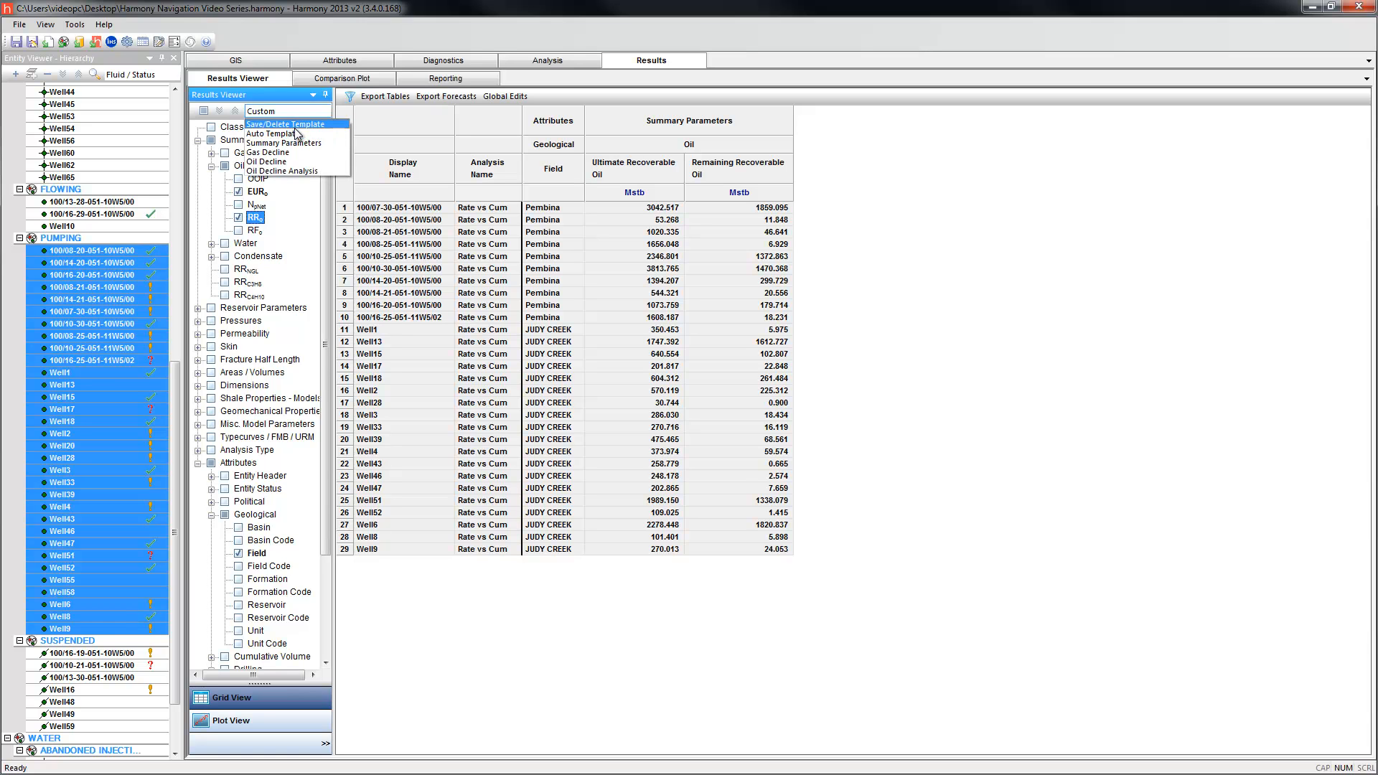
{"action": "left_click", "coordinate": [300, 126]}
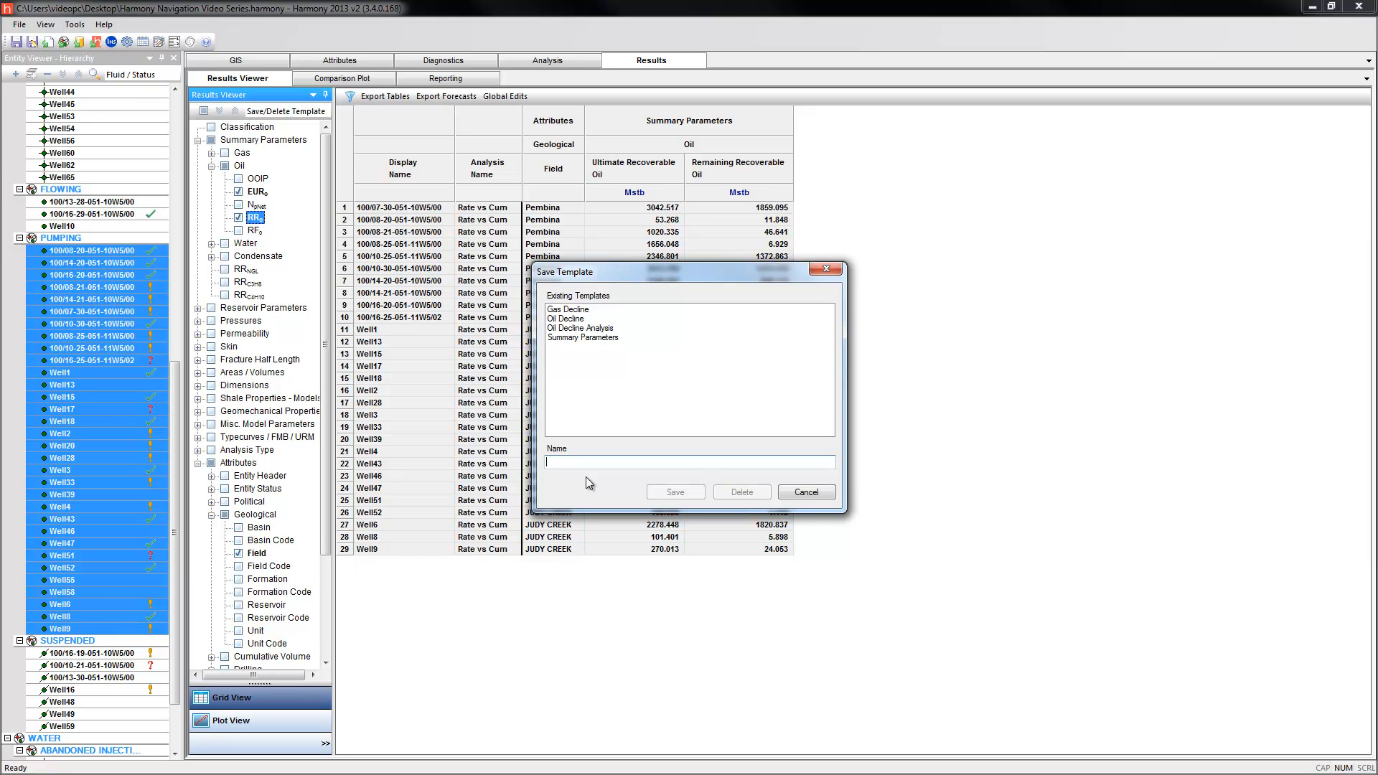
{"action": "type", "text": "Rate Vs Cum"}
{"action": "left_click", "coordinate": [660, 492]}
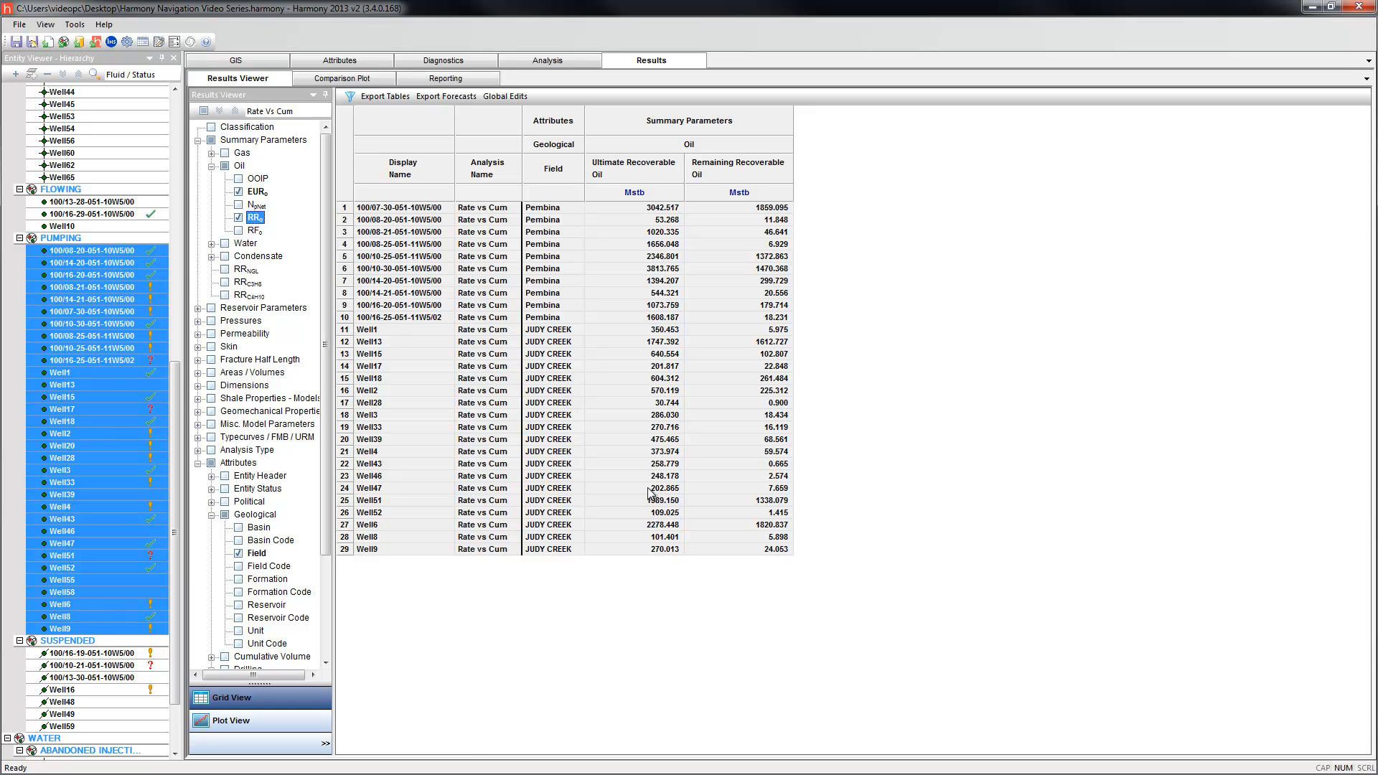
Reduce the table to the JUDY CREEK wells, Well1 through Well9, as a subset and sort it ascending by remaining recoverable oil.
{"action": "left_click", "coordinate": [343, 329]}
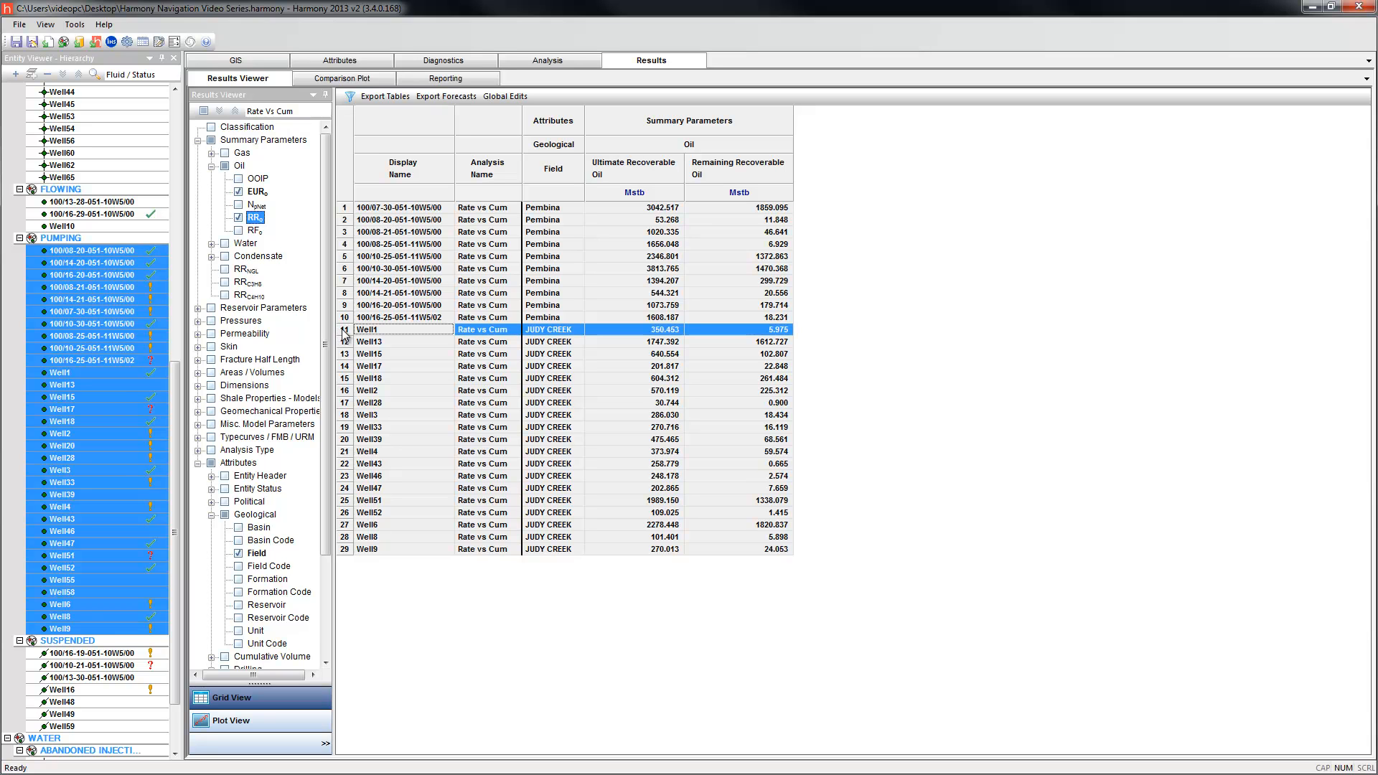
{"action": "left_click", "coordinate": [342, 548], "text": "shift"}
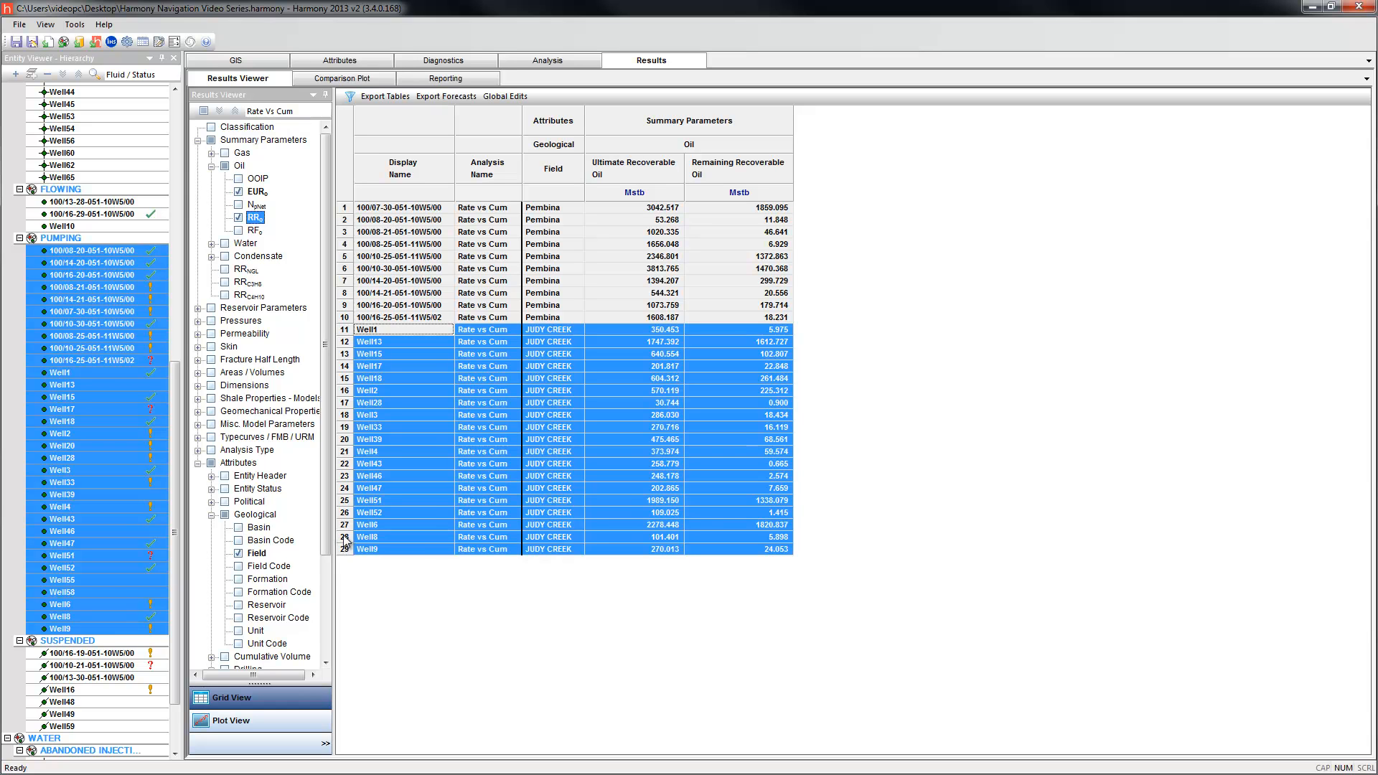
{"action": "right_click", "coordinate": [345, 540]}
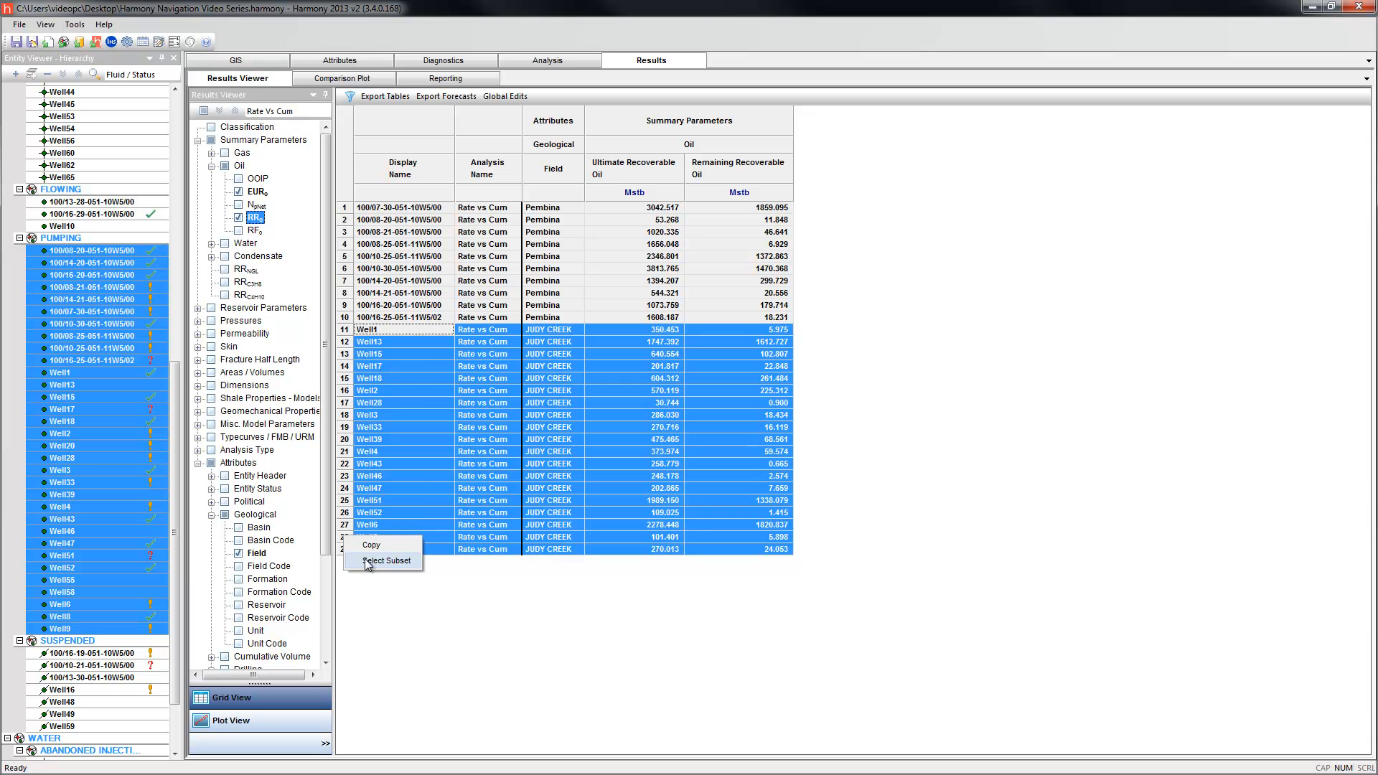
{"action": "left_click", "coordinate": [365, 560]}
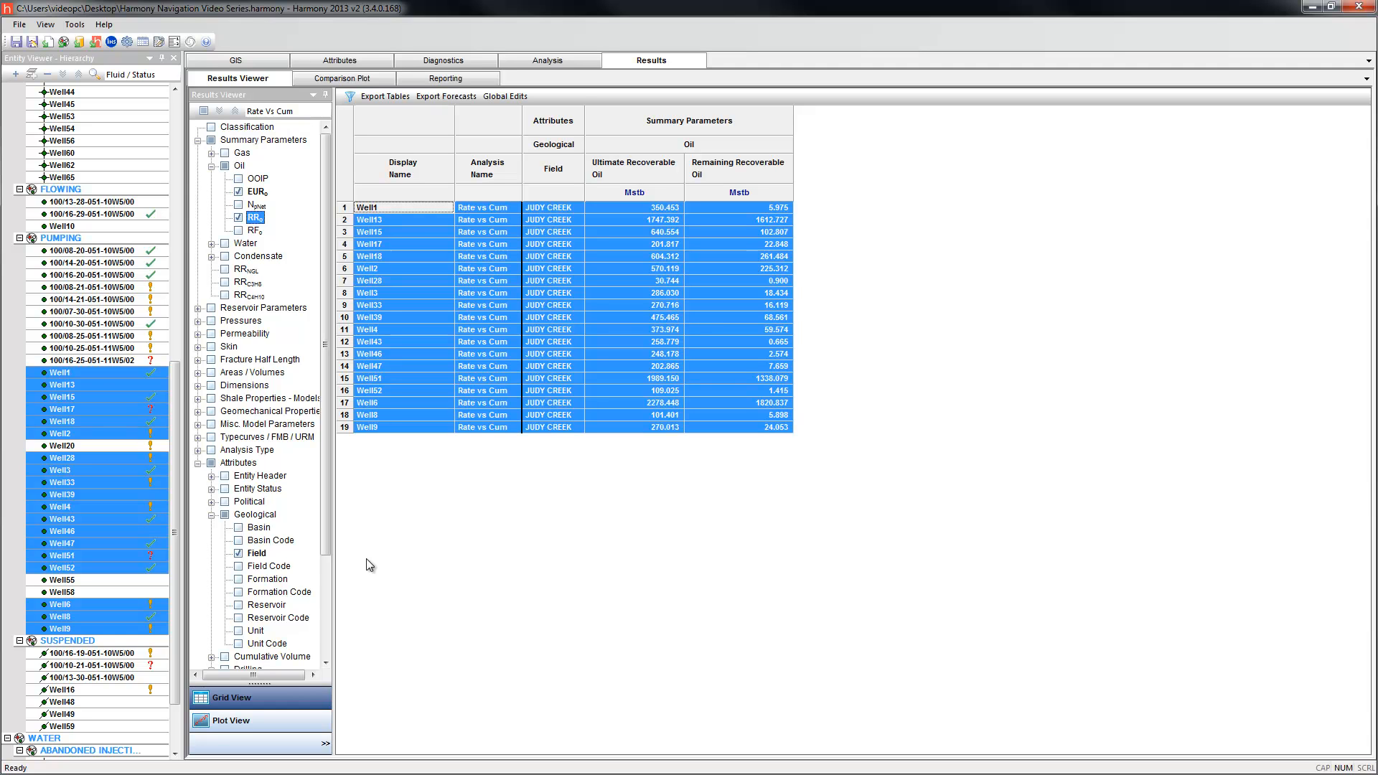
{"action": "left_click", "coordinate": [730, 172]}
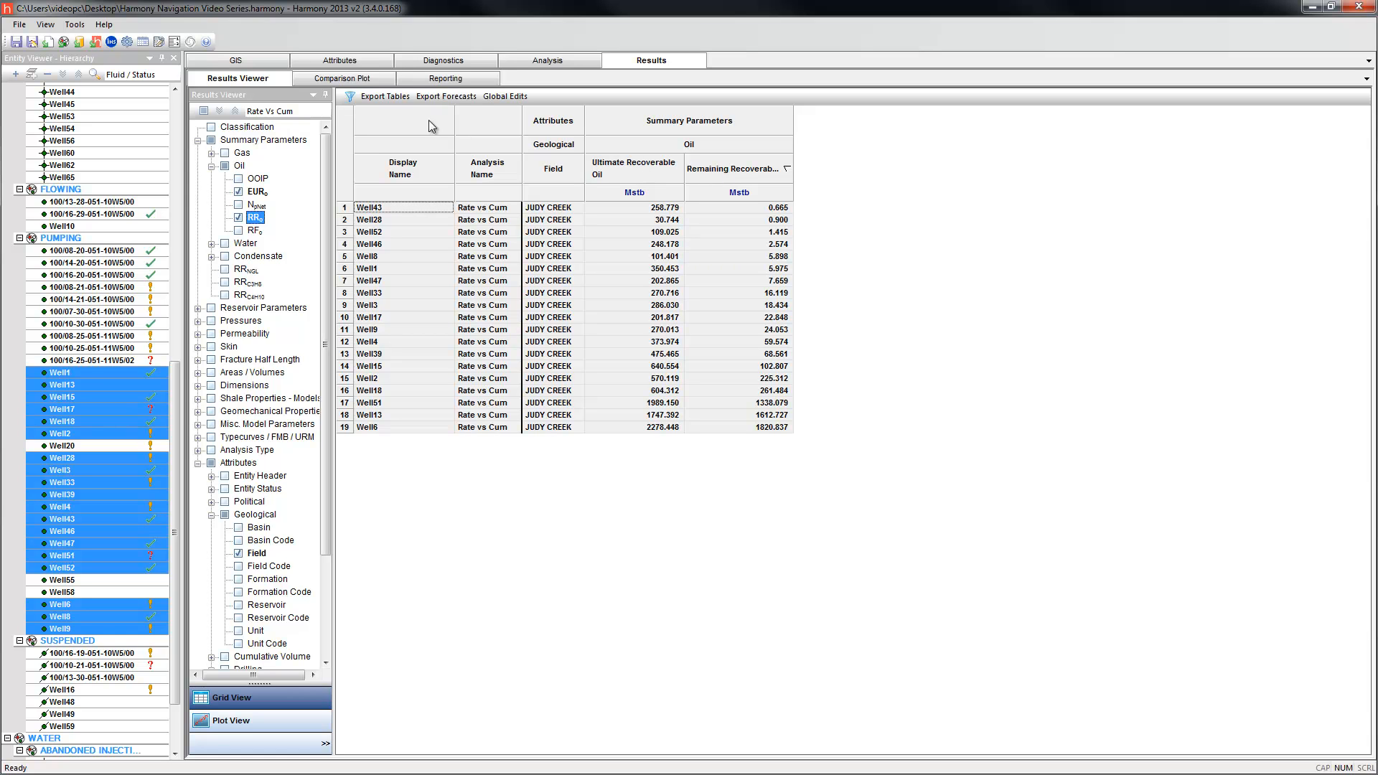
Review the available table export formats, the forecast export settings and the global edits options without exporting anything.
{"action": "left_click", "coordinate": [392, 98]}
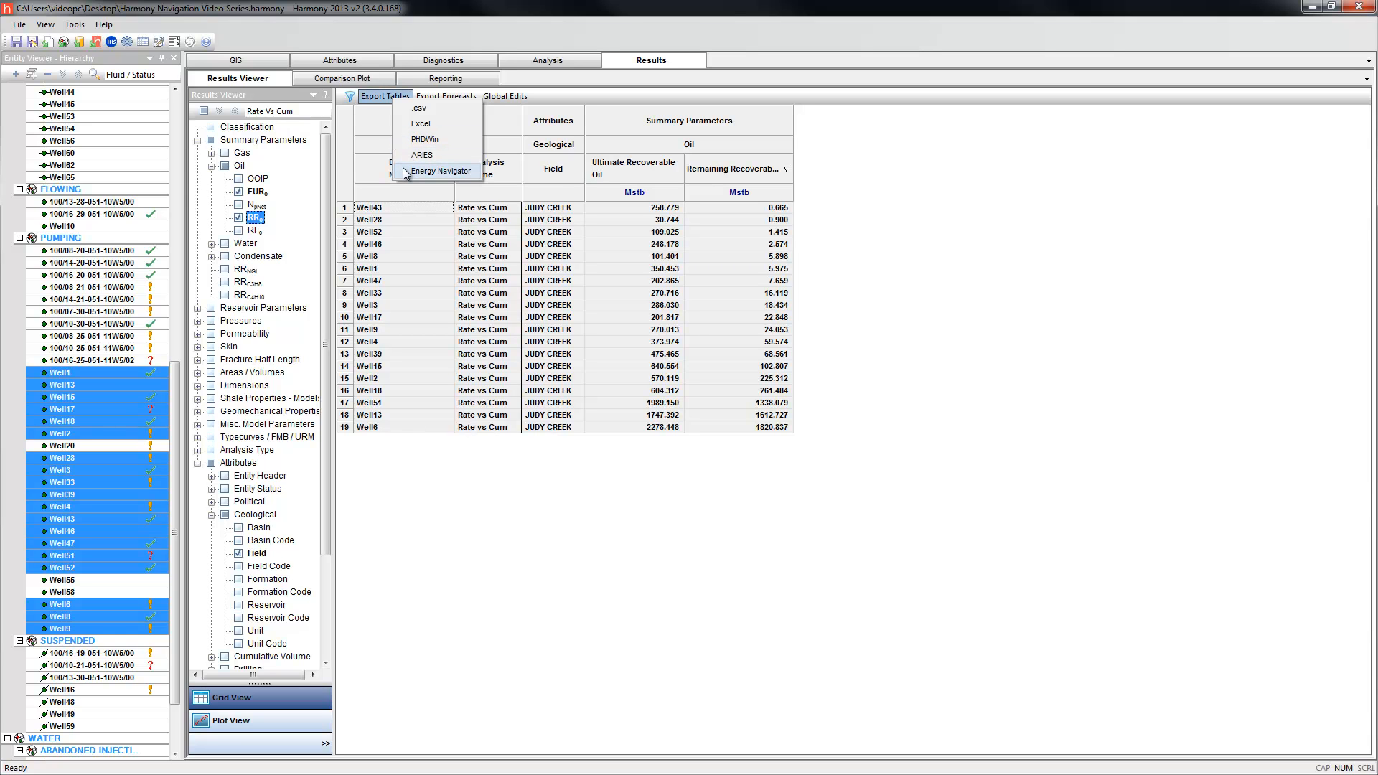
{"action": "left_click", "coordinate": [447, 97]}
{"action": "left_click", "coordinate": [446, 97]}
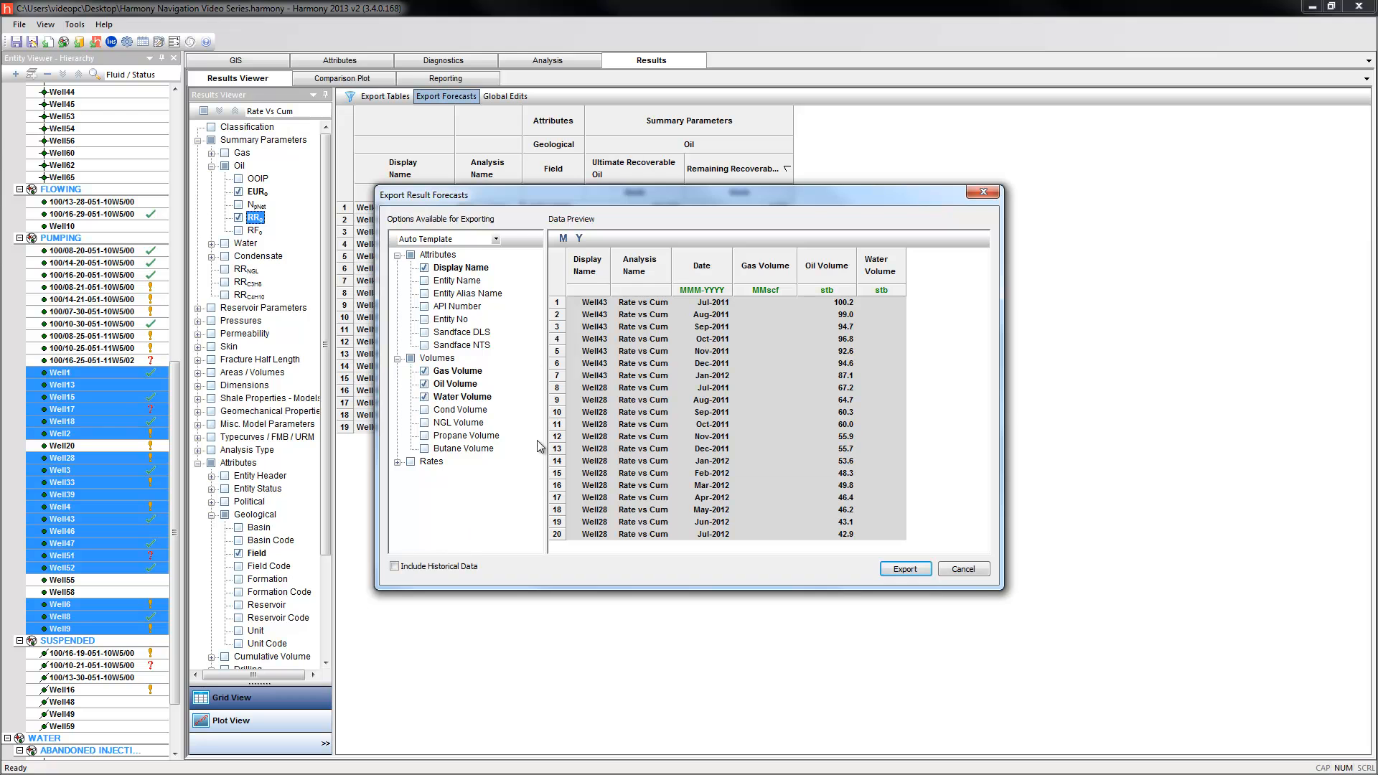
{"action": "left_click", "coordinate": [962, 570]}
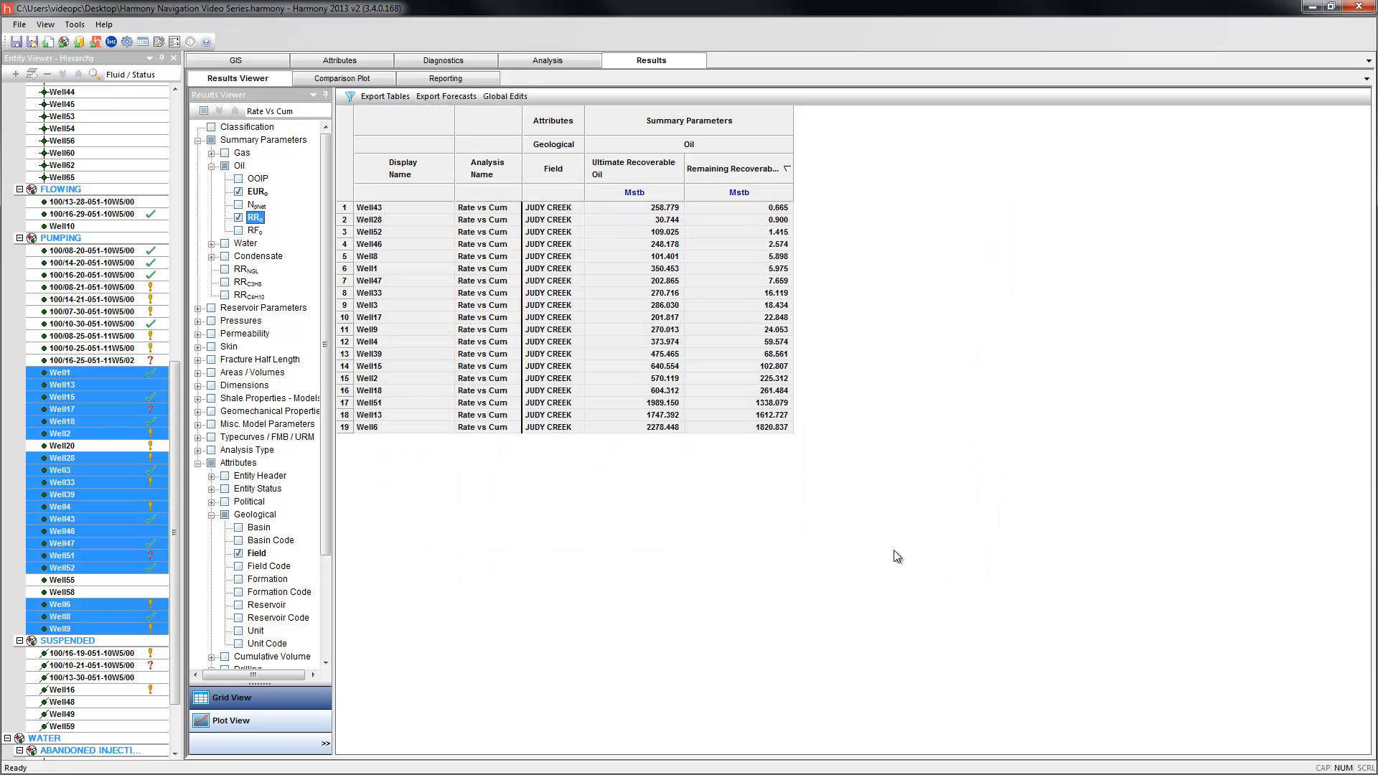
{"action": "left_click", "coordinate": [507, 97]}
{"action": "left_click", "coordinate": [507, 98]}
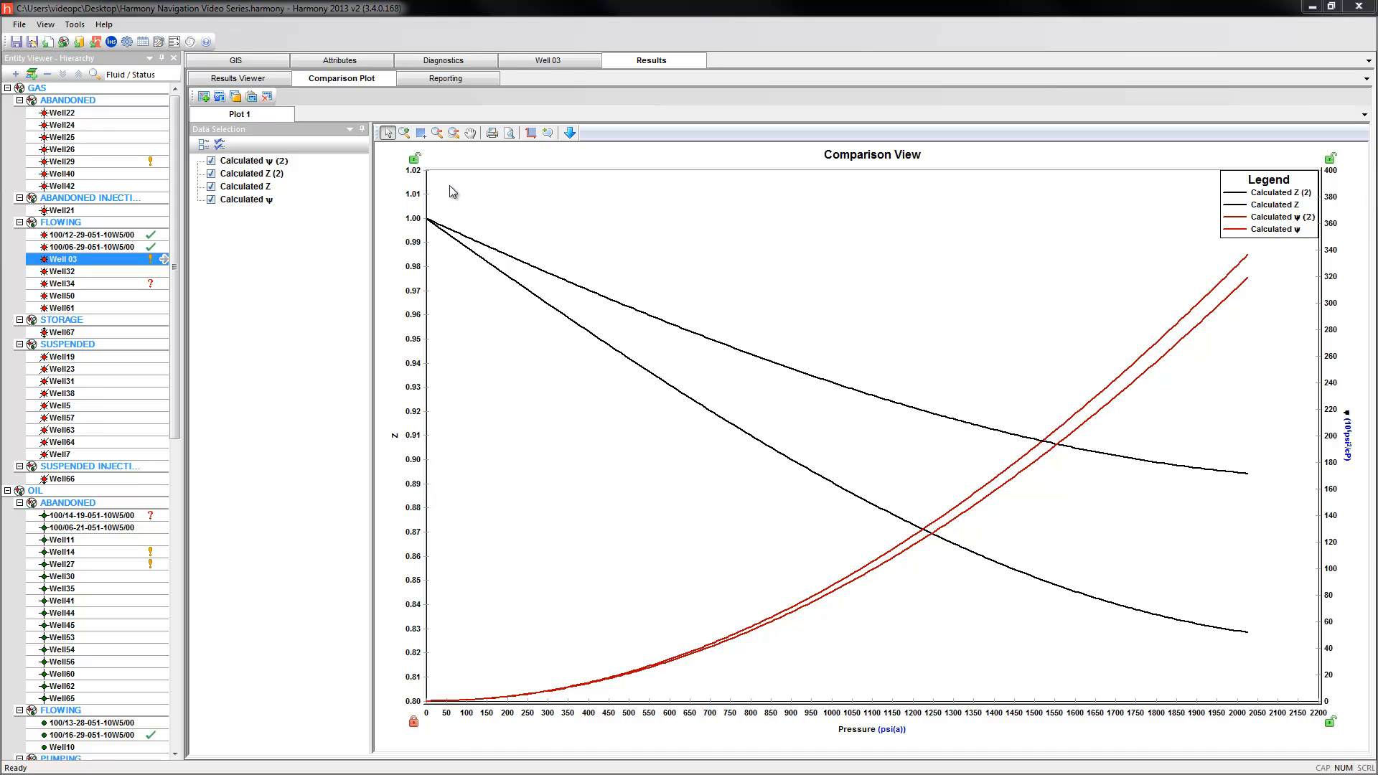
Send the forecast plot of Well 03's 10 Stages analysis to a new comparison plot.
{"action": "left_click", "coordinate": [549, 65]}
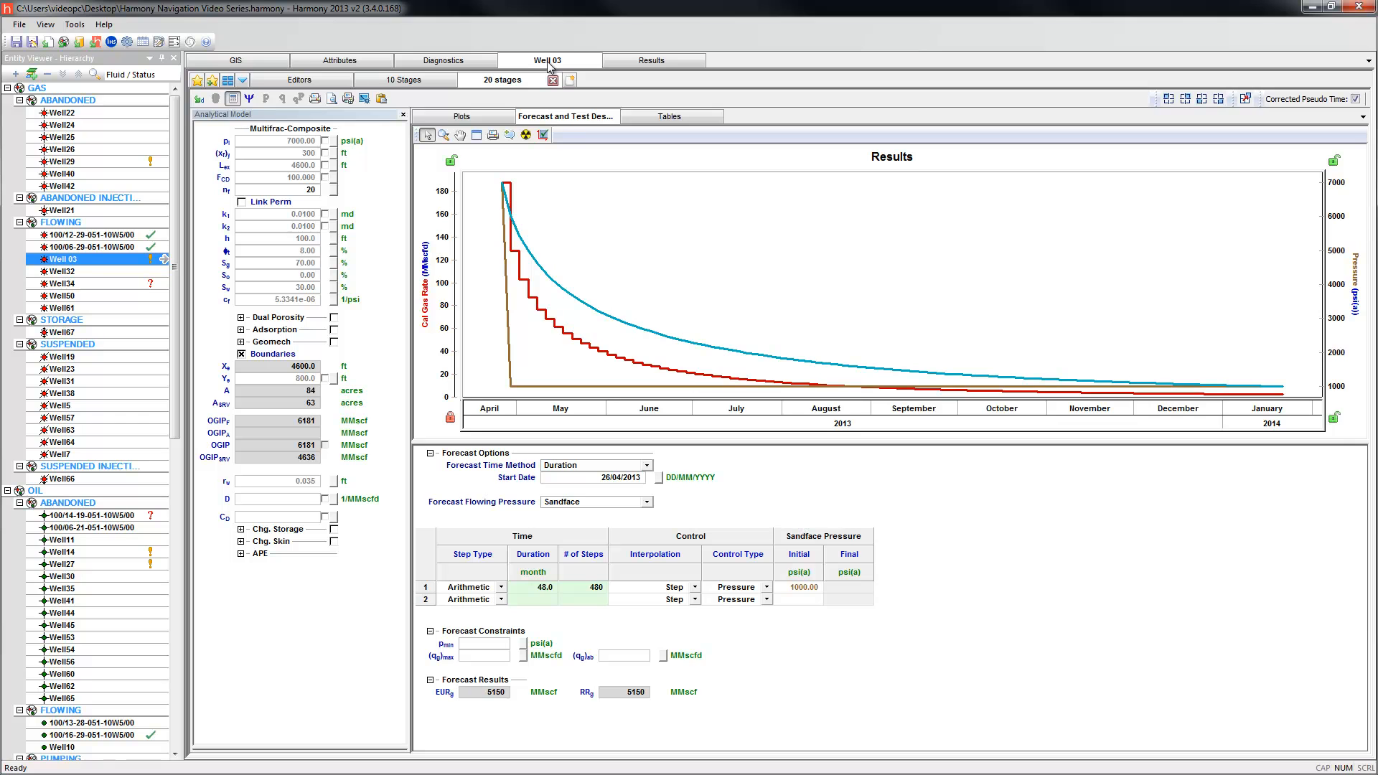
{"action": "left_click", "coordinate": [423, 82]}
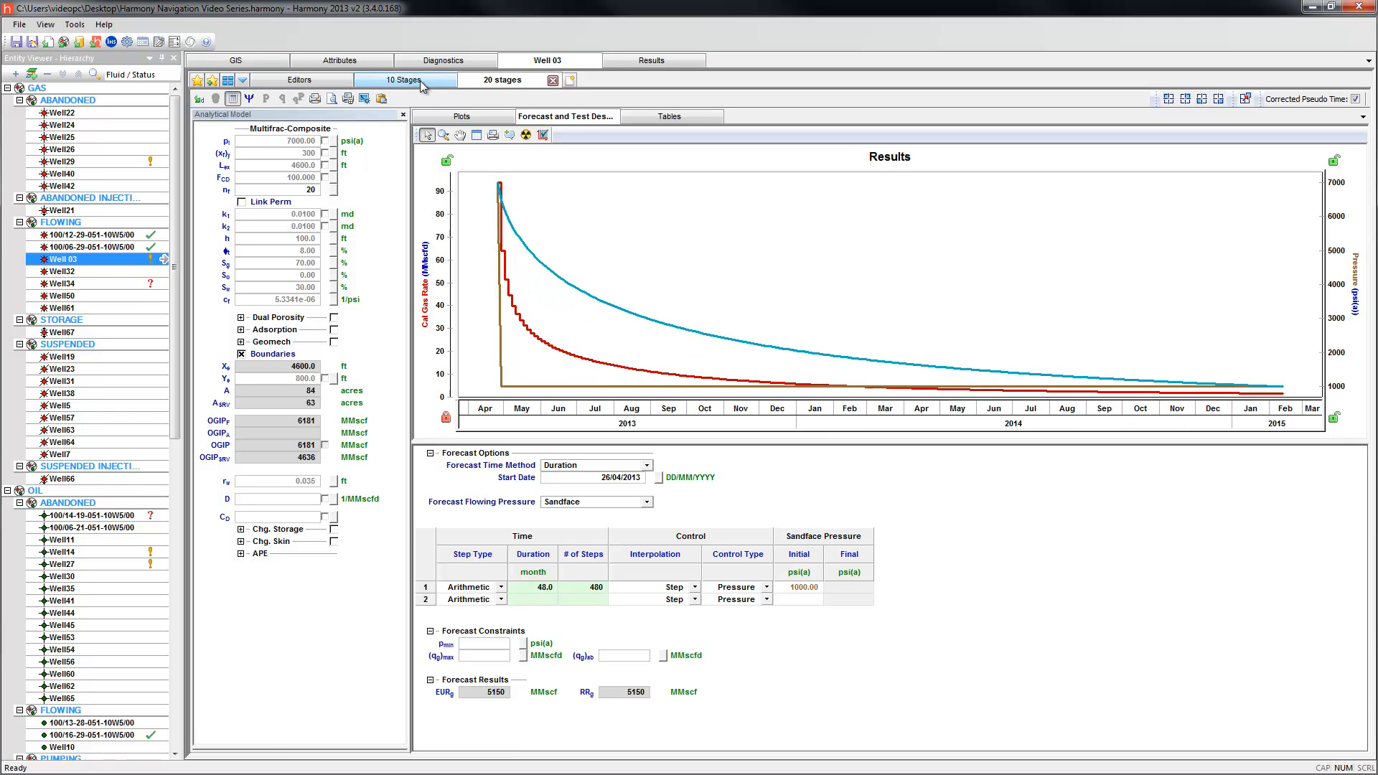
{"action": "right_click", "coordinate": [571, 210]}
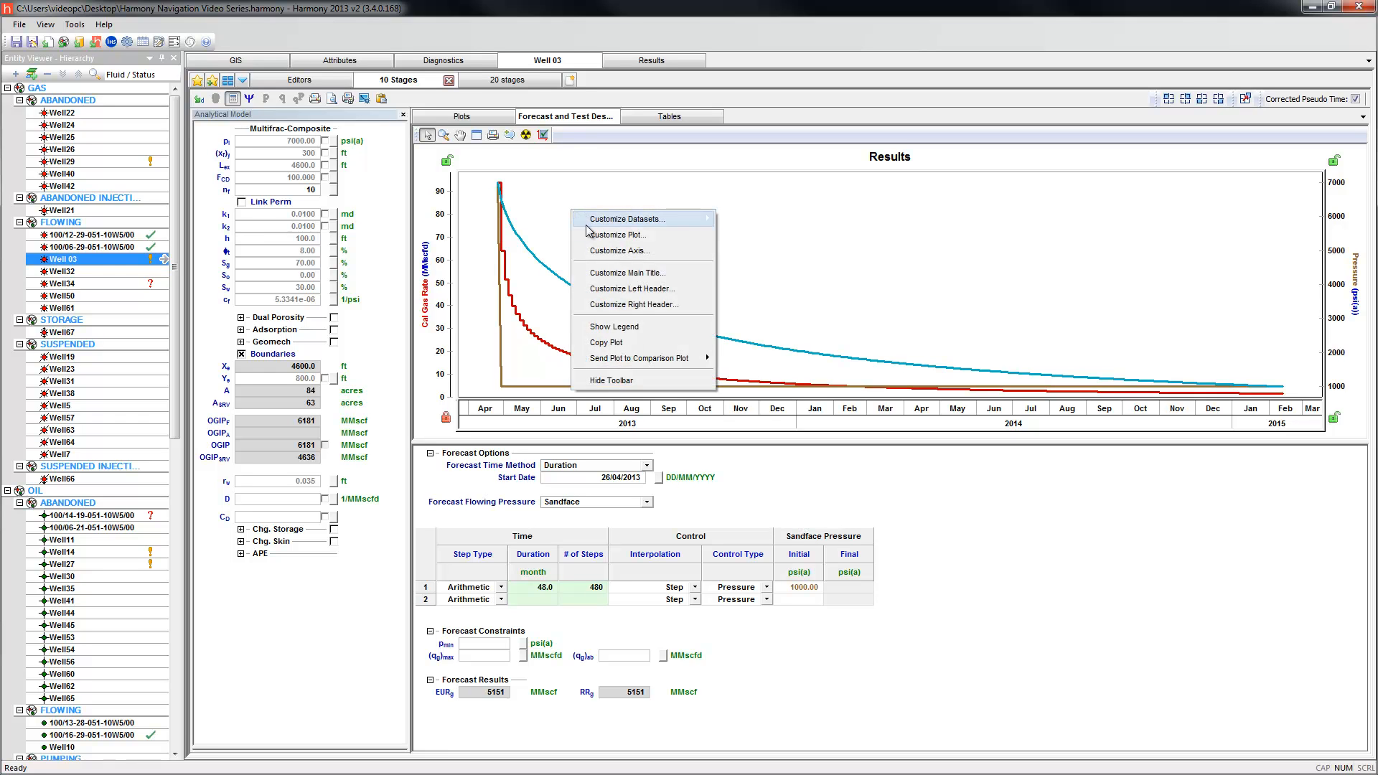
{"action": "mouse_move", "coordinate": [657, 365]}
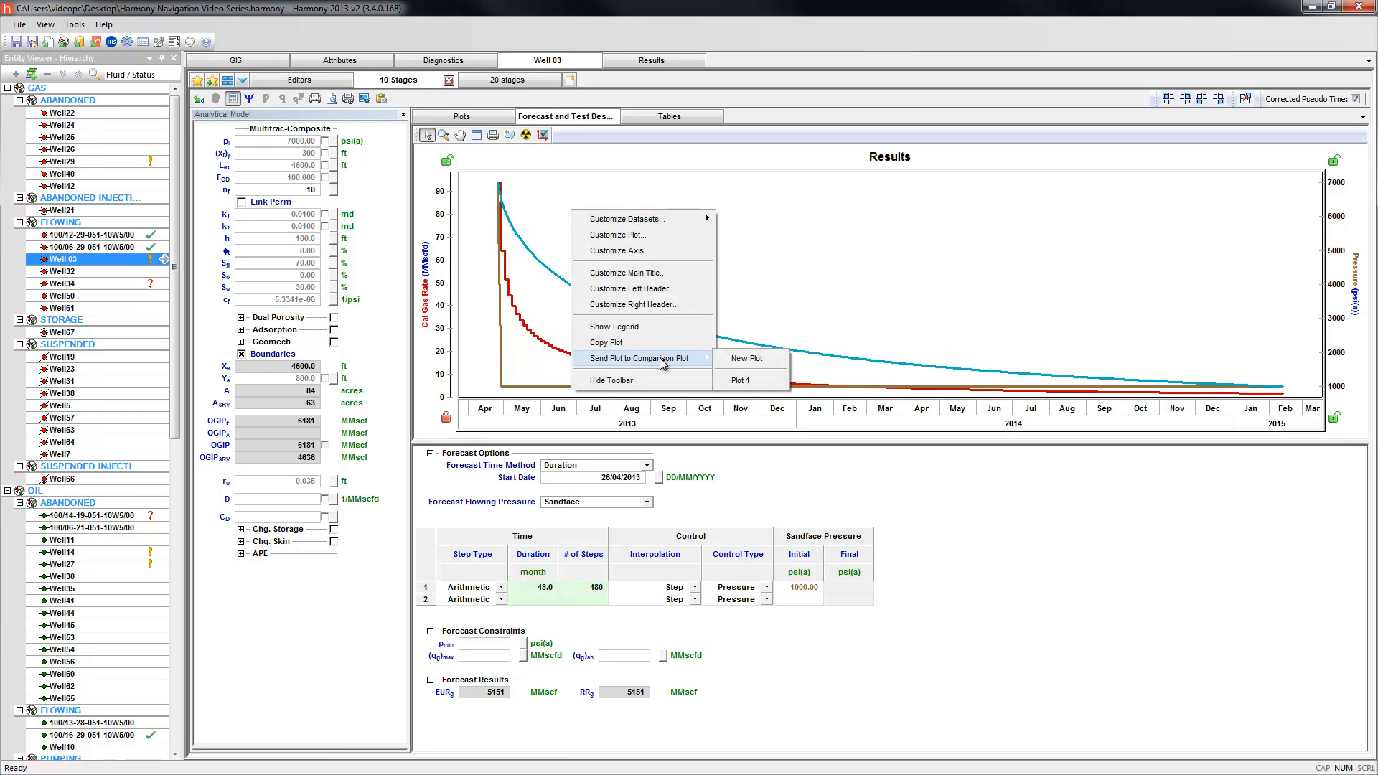
{"action": "left_click", "coordinate": [741, 363]}
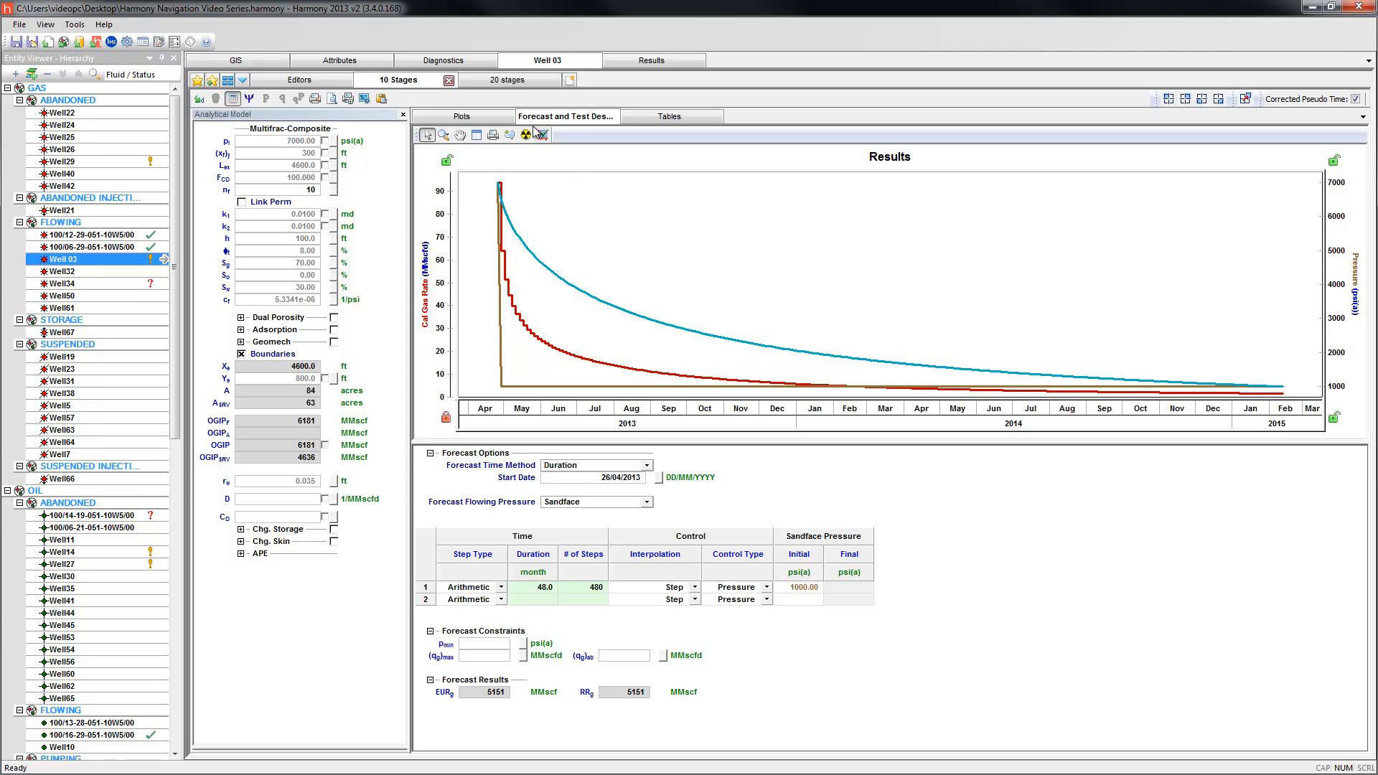
Send the forecast plot of the 20 stages analysis to the existing comparison plot Plot 2.
{"action": "left_click", "coordinate": [509, 82]}
{"action": "right_click", "coordinate": [610, 222]}
{"action": "mouse_move", "coordinate": [707, 371]}
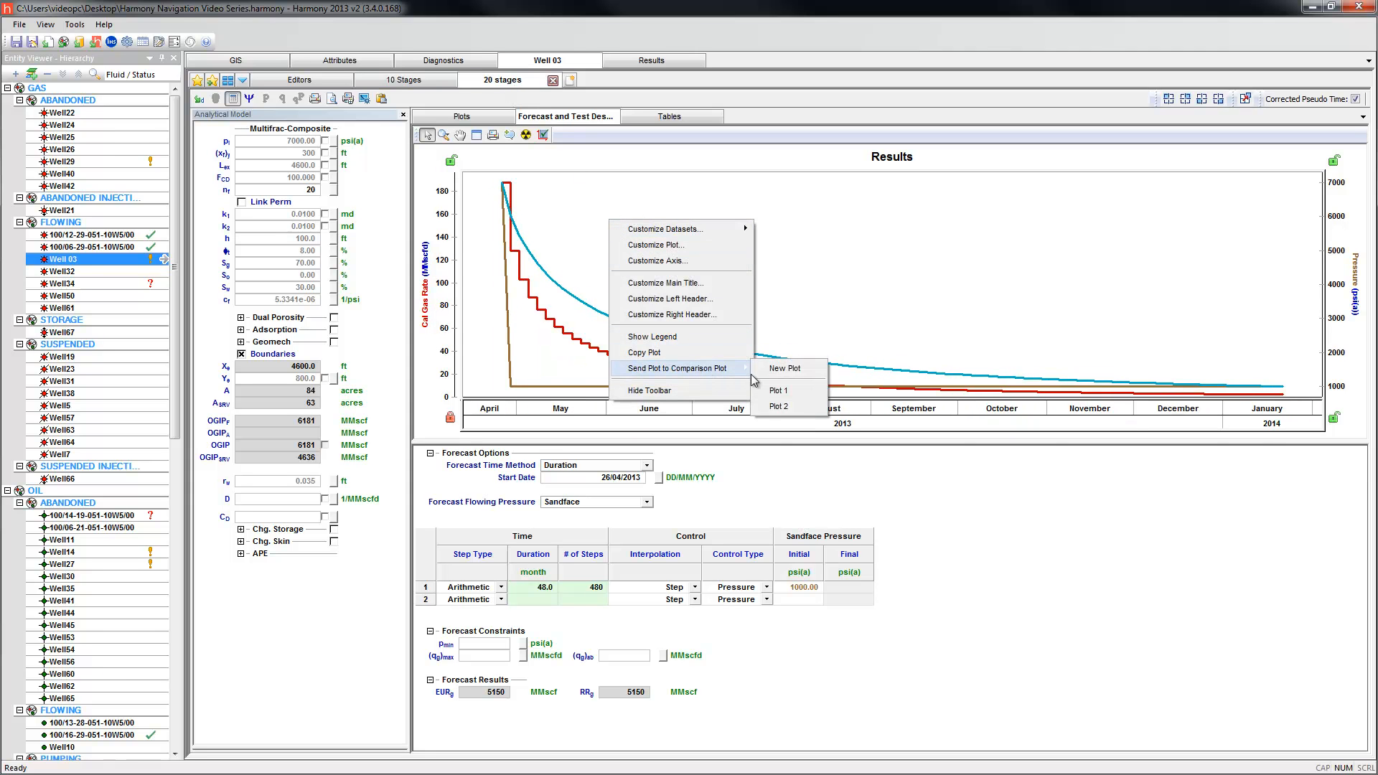
{"action": "left_click", "coordinate": [789, 406]}
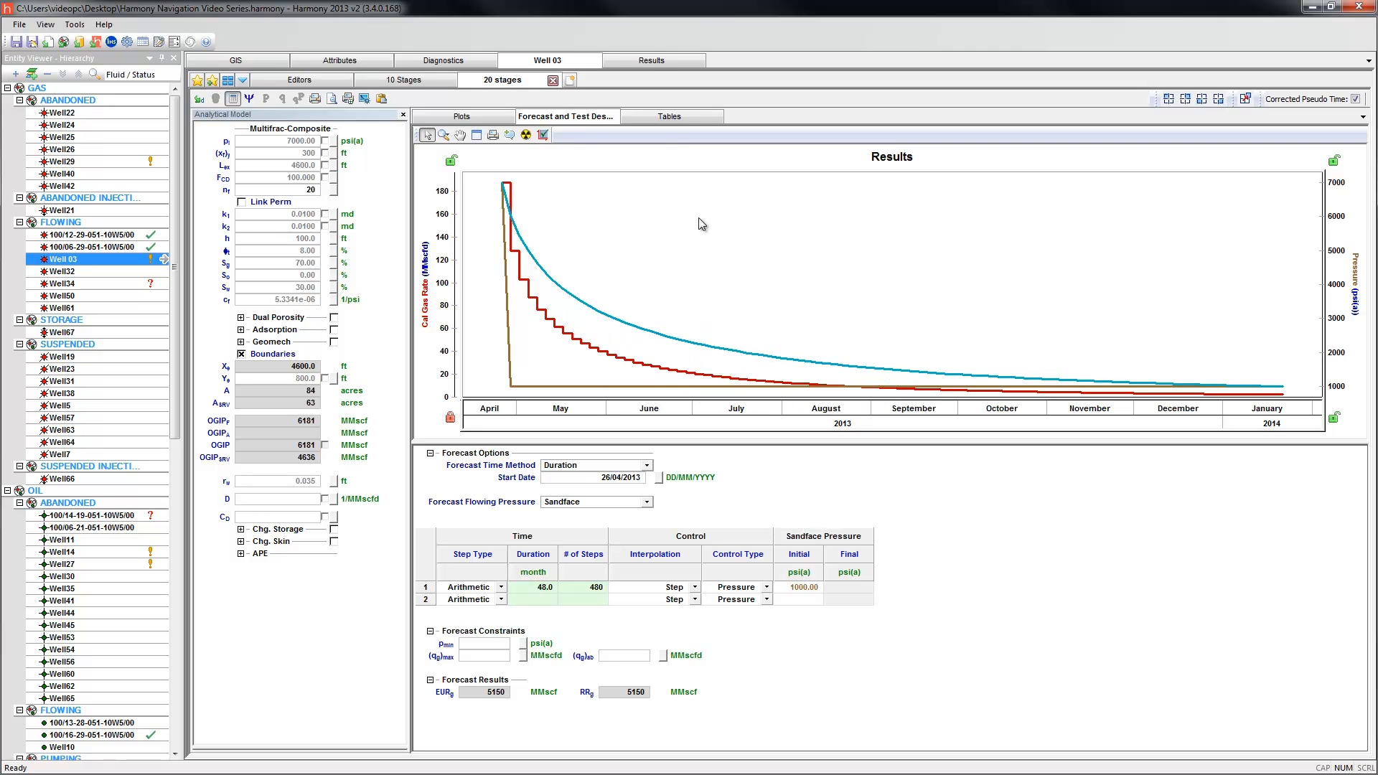
Limit comparison Plot 2 in the results to the two gas rate curves, Forecast 1 Gas Rate and Forecast 1 Gas Rate (2).
{"action": "left_click", "coordinate": [645, 63]}
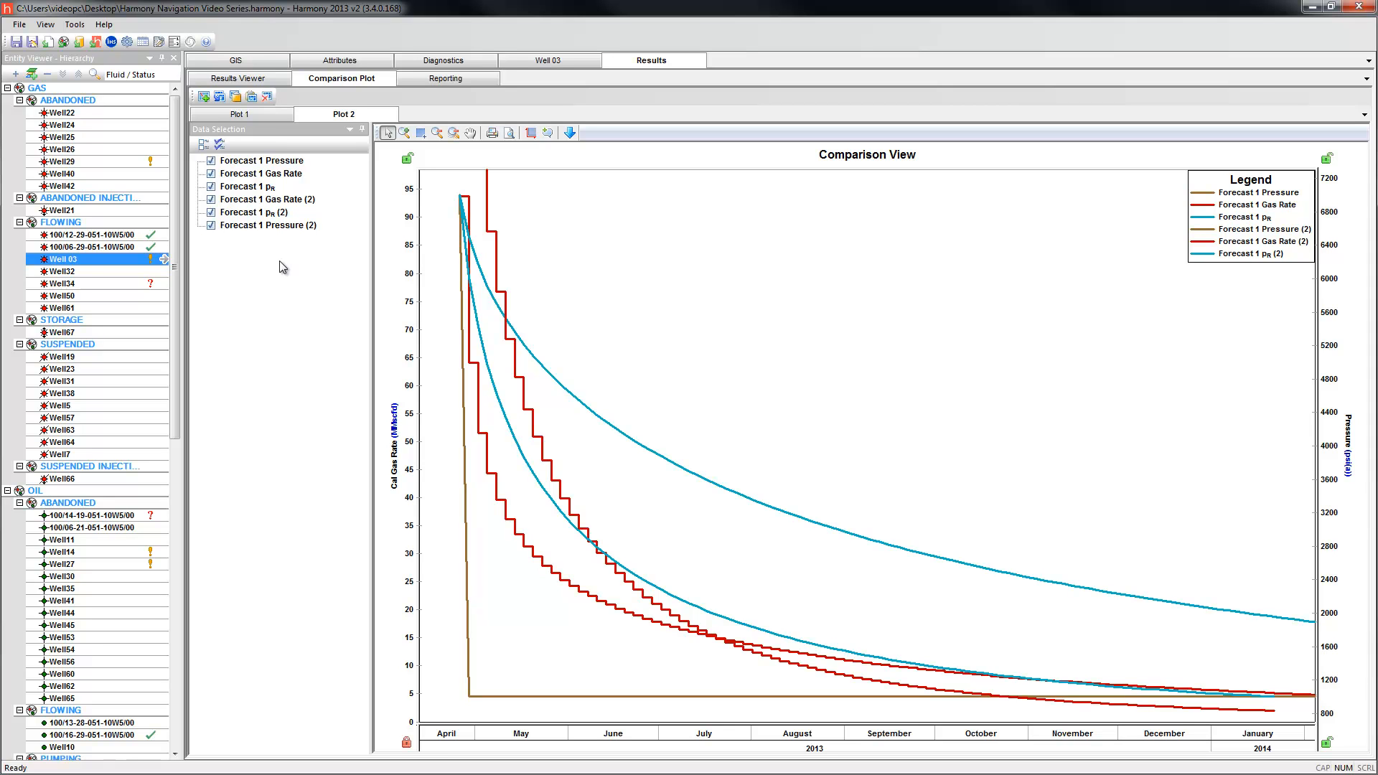
{"action": "left_click", "coordinate": [202, 145]}
{"action": "left_click", "coordinate": [211, 174]}
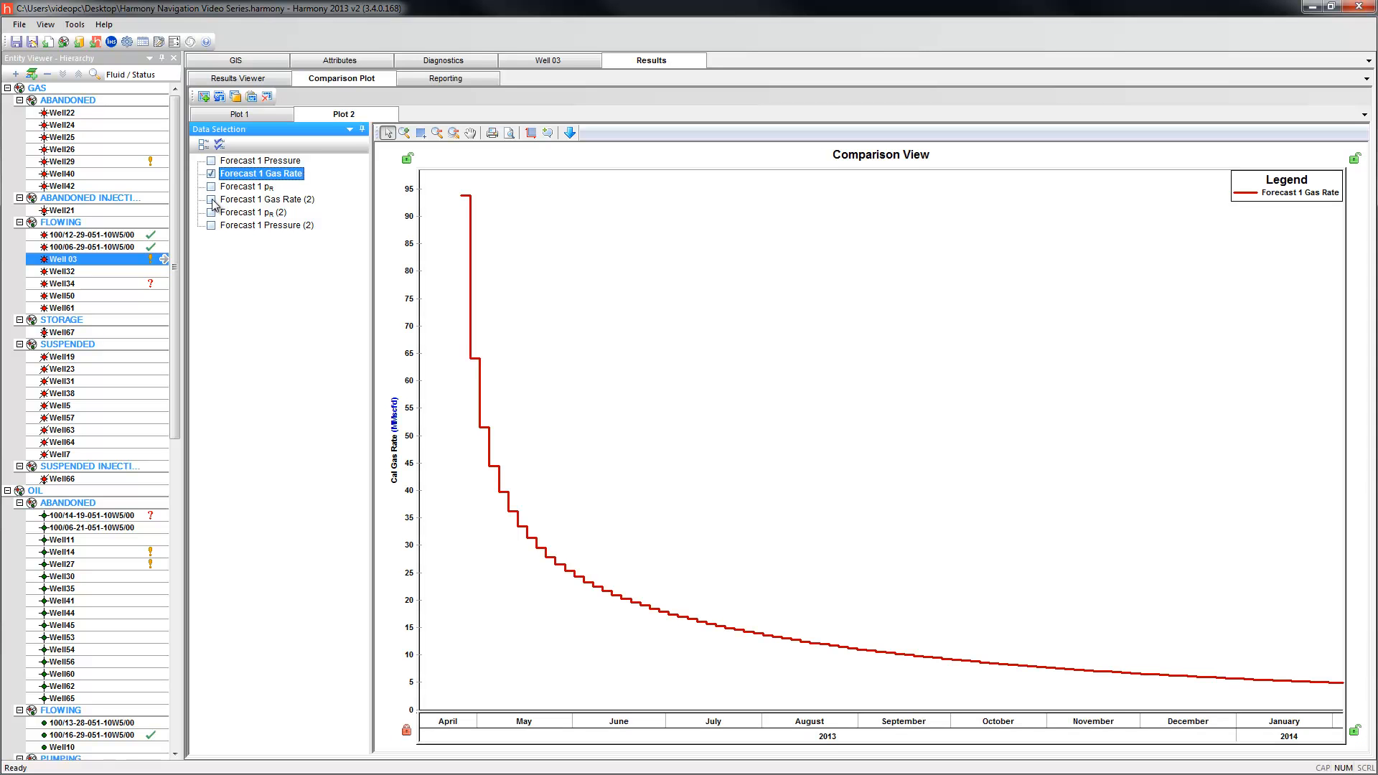
{"action": "left_click", "coordinate": [211, 201]}
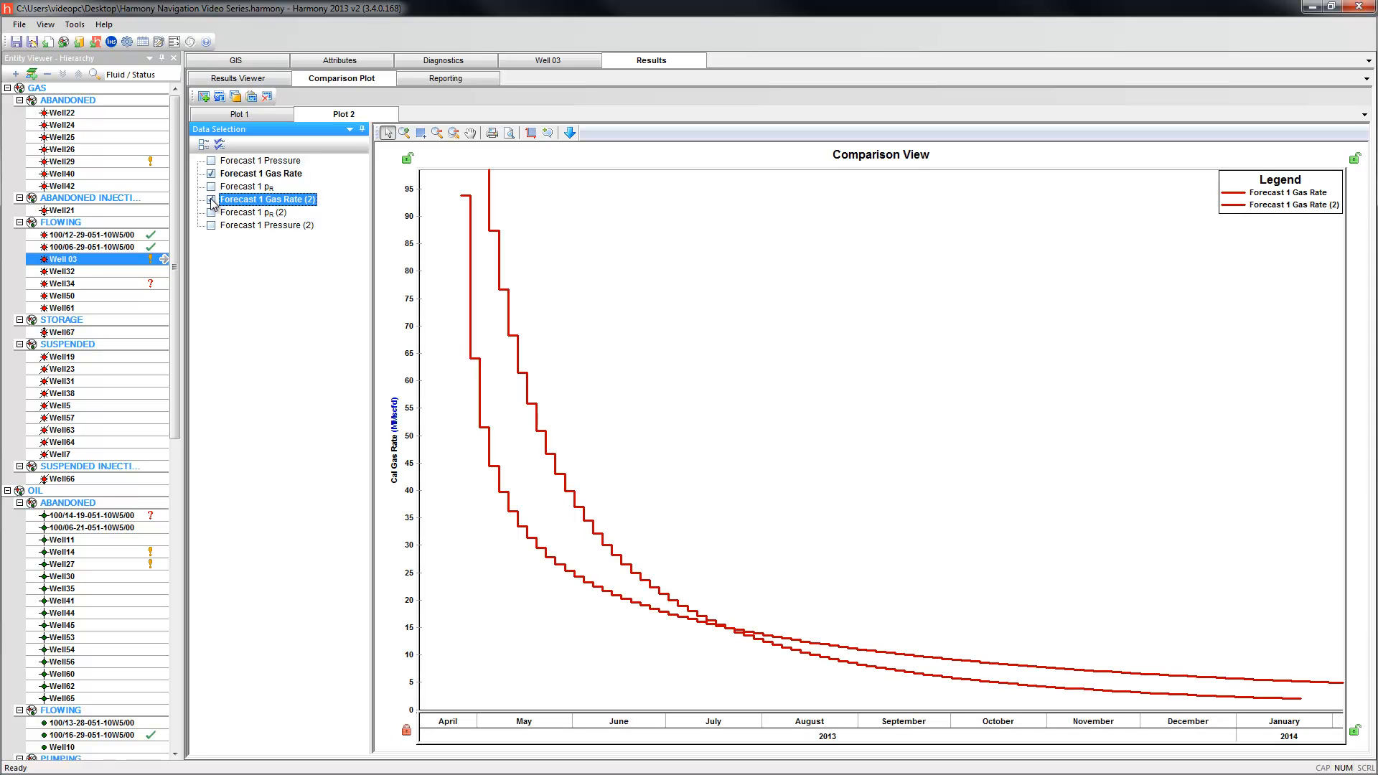
Rename the Forecast 1 Gas Rate dataset in comparison Plot 2 as 10 Stages.
{"action": "right_click", "coordinate": [594, 269]}
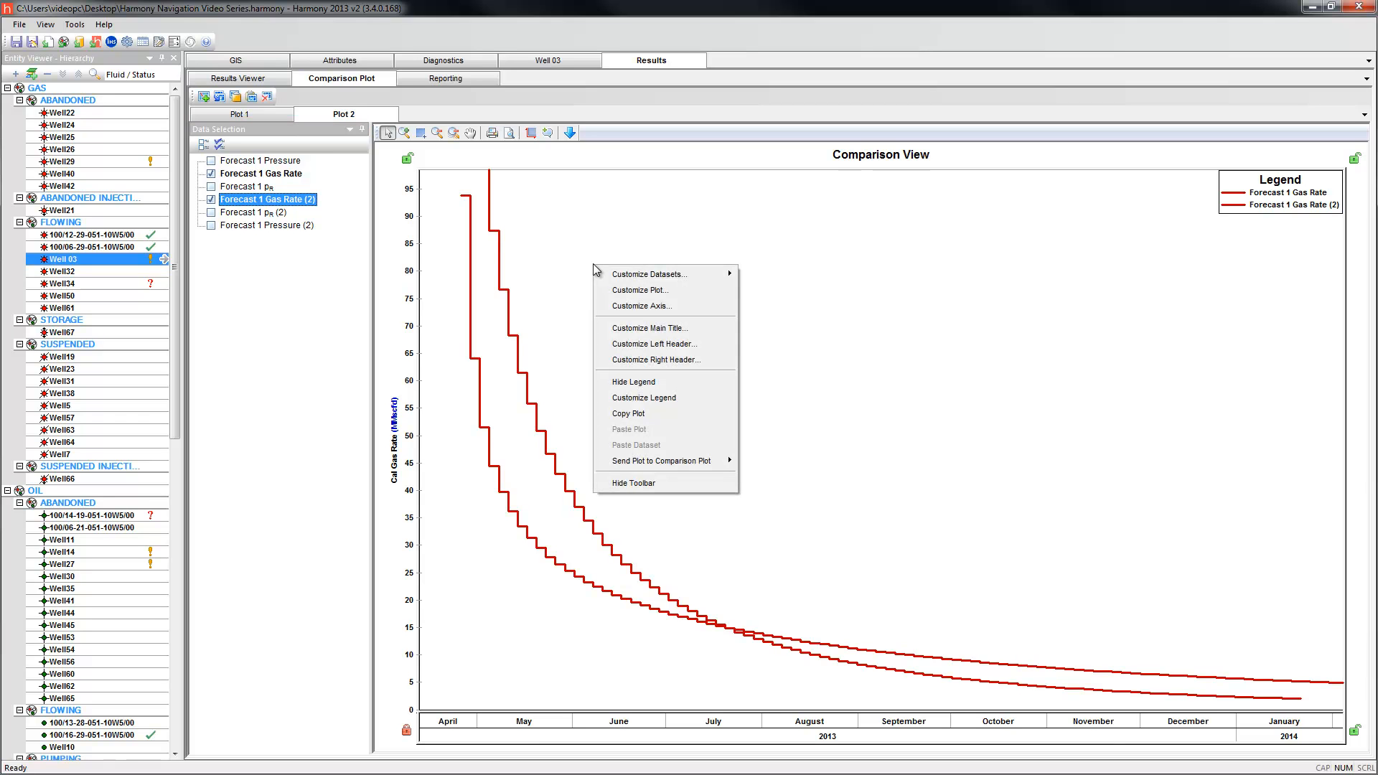
{"action": "mouse_move", "coordinate": [641, 280]}
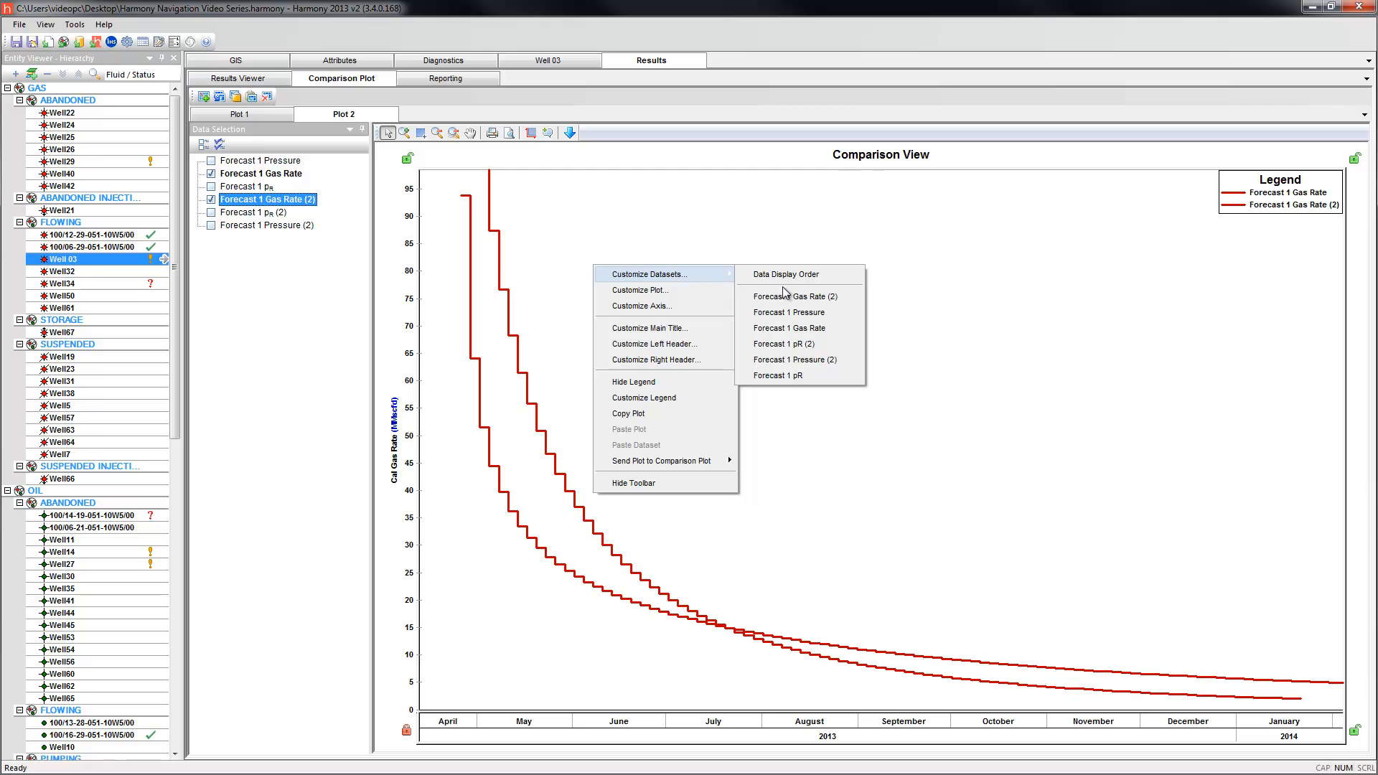
{"action": "left_click", "coordinate": [790, 328]}
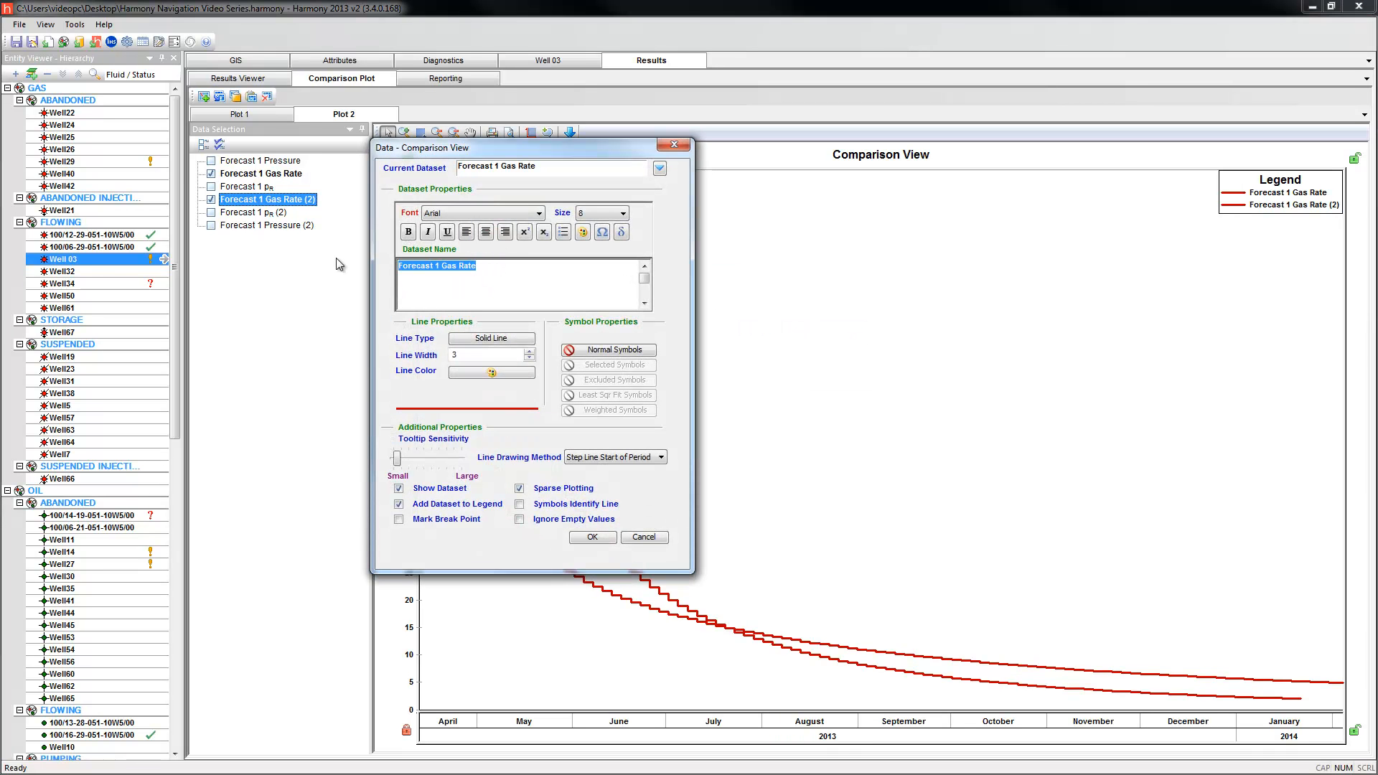
{"action": "type", "text": "10 Stages"}
{"action": "left_click", "coordinate": [592, 536]}
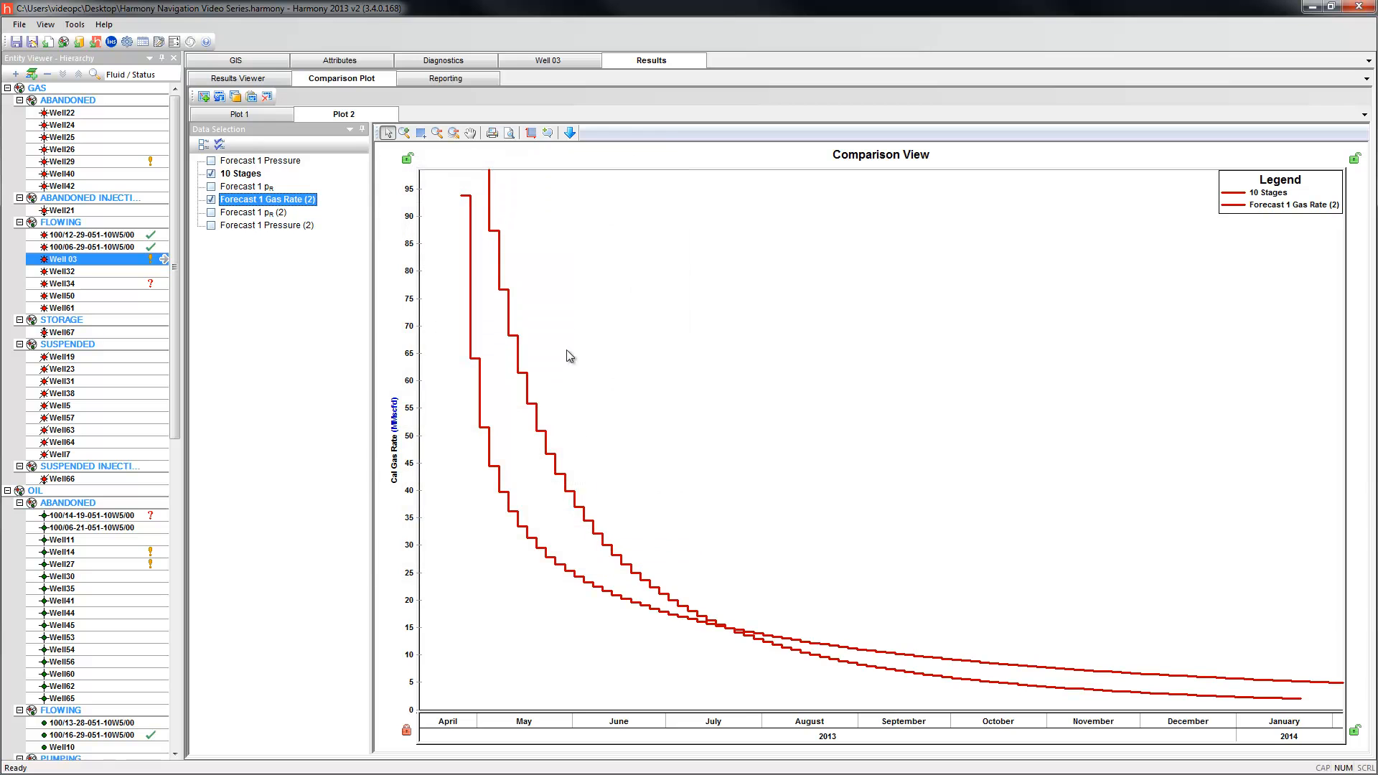
Rename the Forecast 1 Gas Rate (2) dataset as 20 Stages and set its line type to Dash Line.
{"action": "right_click", "coordinate": [567, 259]}
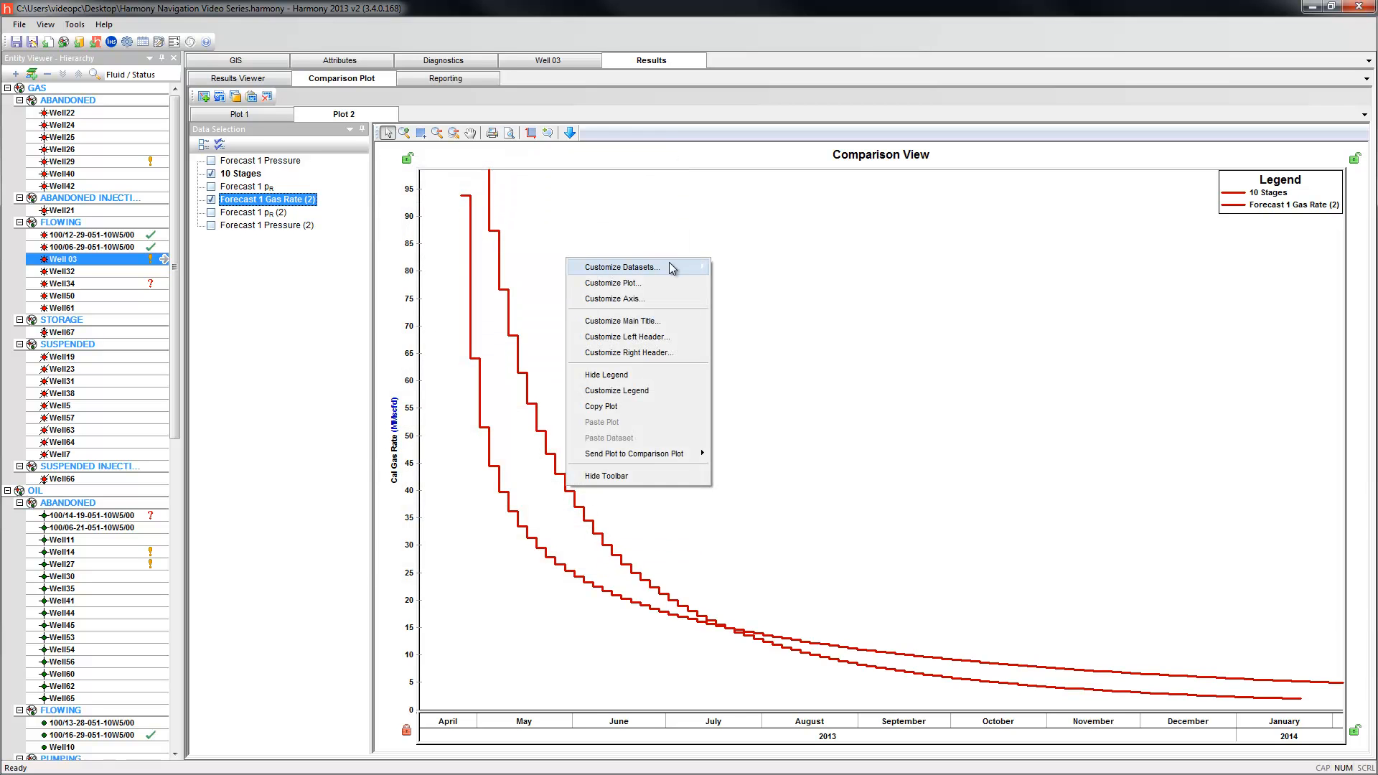
{"action": "mouse_move", "coordinate": [668, 267]}
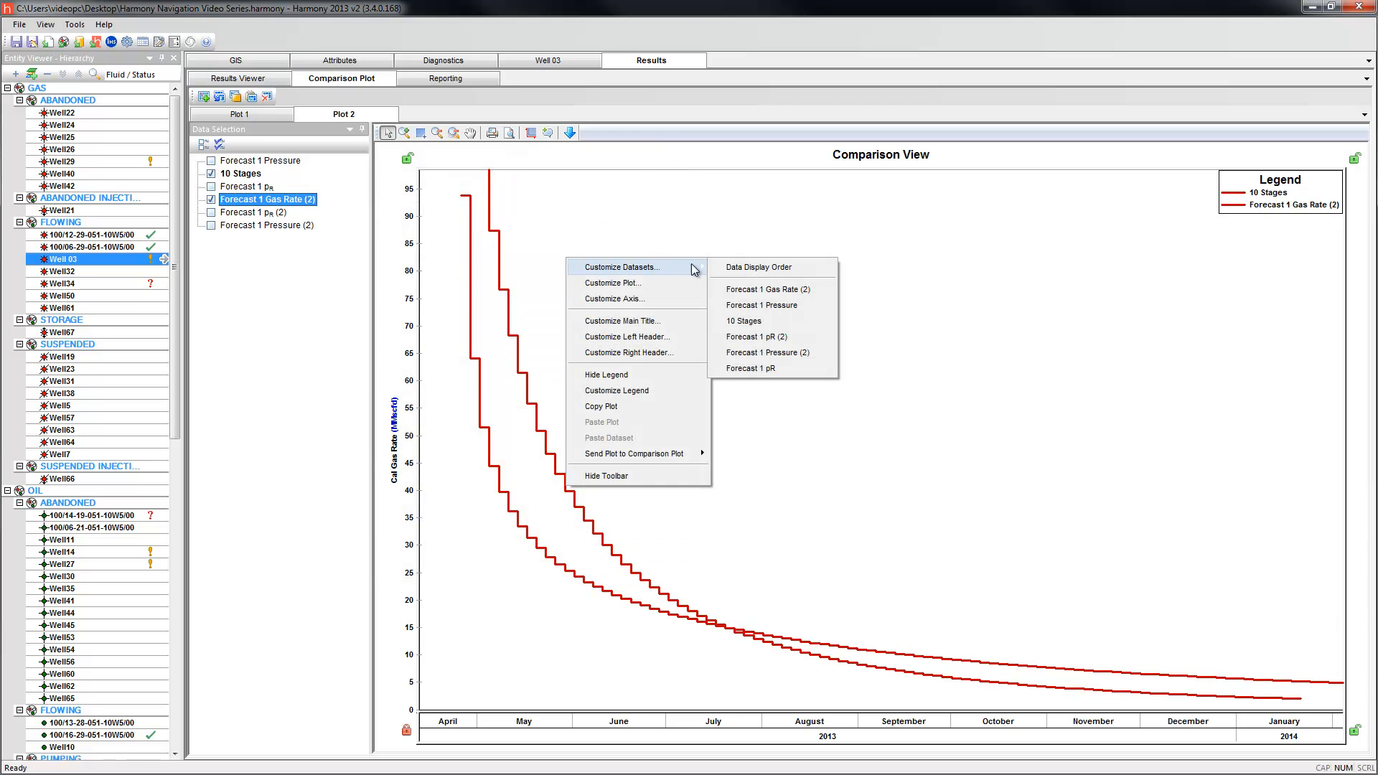
{"action": "left_click", "coordinate": [770, 289]}
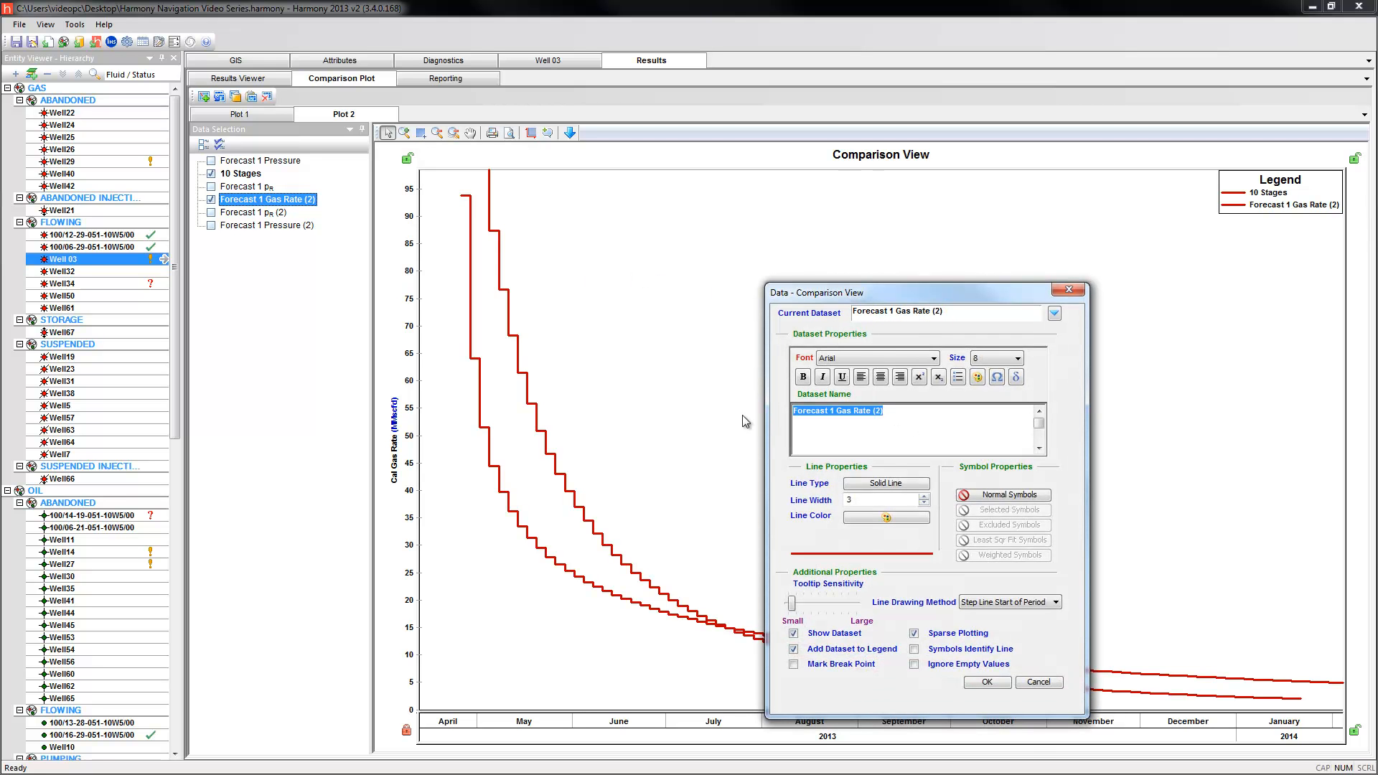
{"action": "type", "text": "20 Stages"}
{"action": "left_click", "coordinate": [885, 490]}
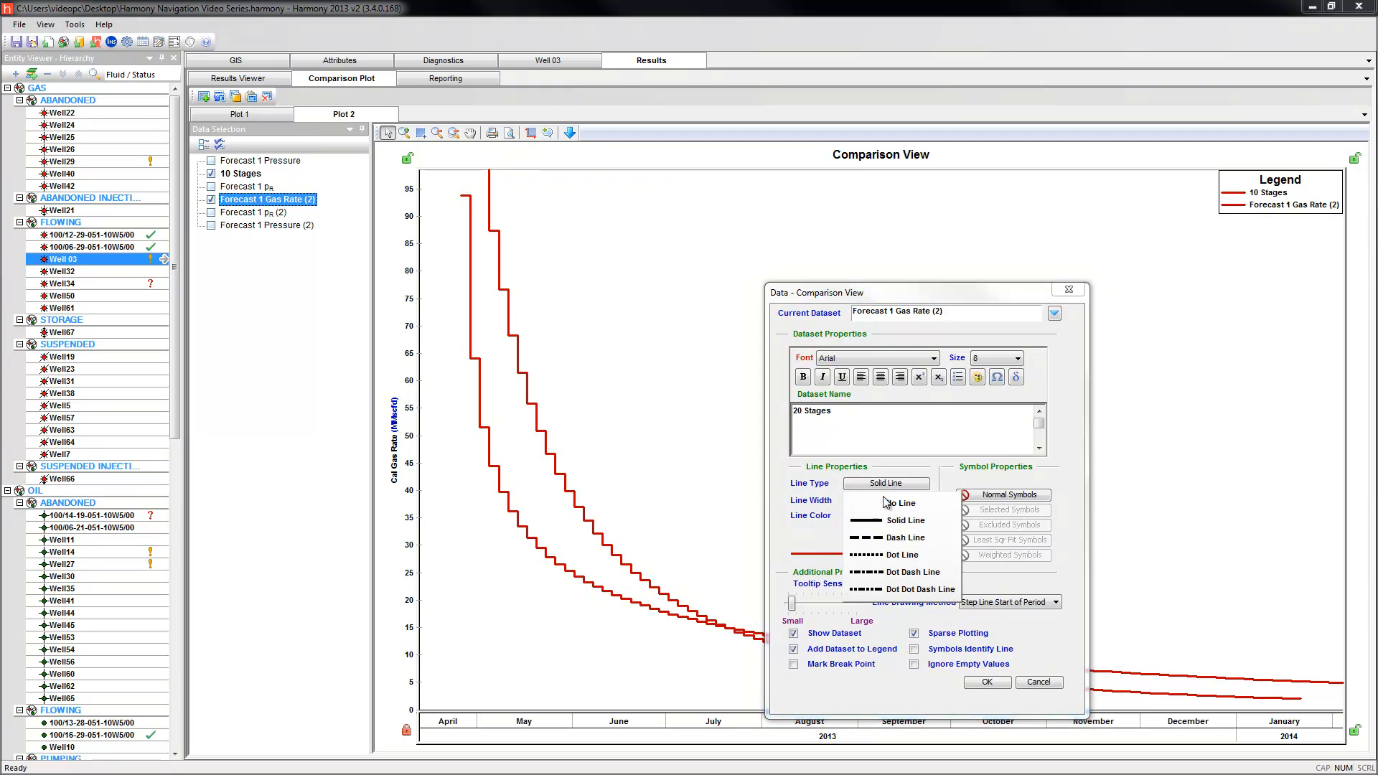
{"action": "left_click", "coordinate": [892, 540]}
{"action": "left_click", "coordinate": [973, 682]}
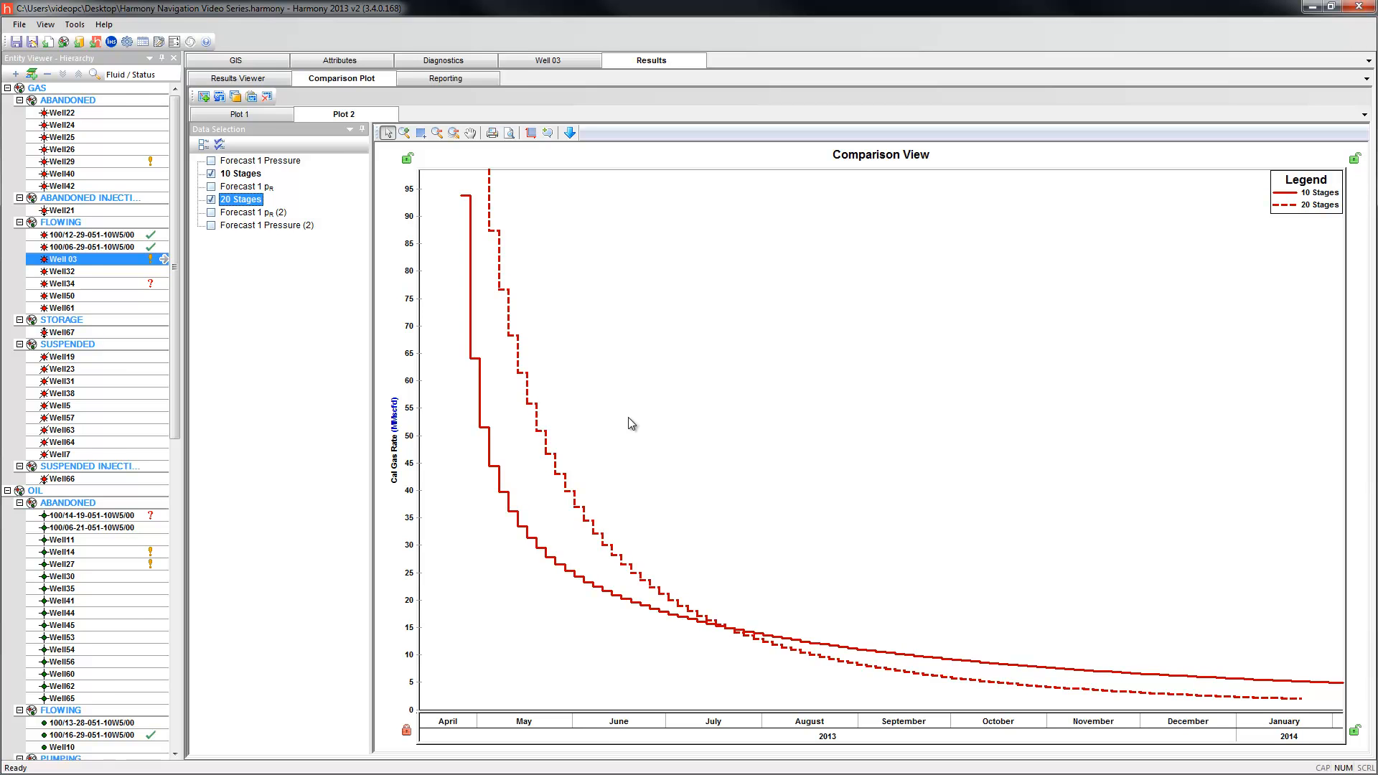
Send only the Forecast 1 pR dataset of Well 03's 10 Stages analysis to a new comparison plot.
{"action": "left_click", "coordinate": [549, 62]}
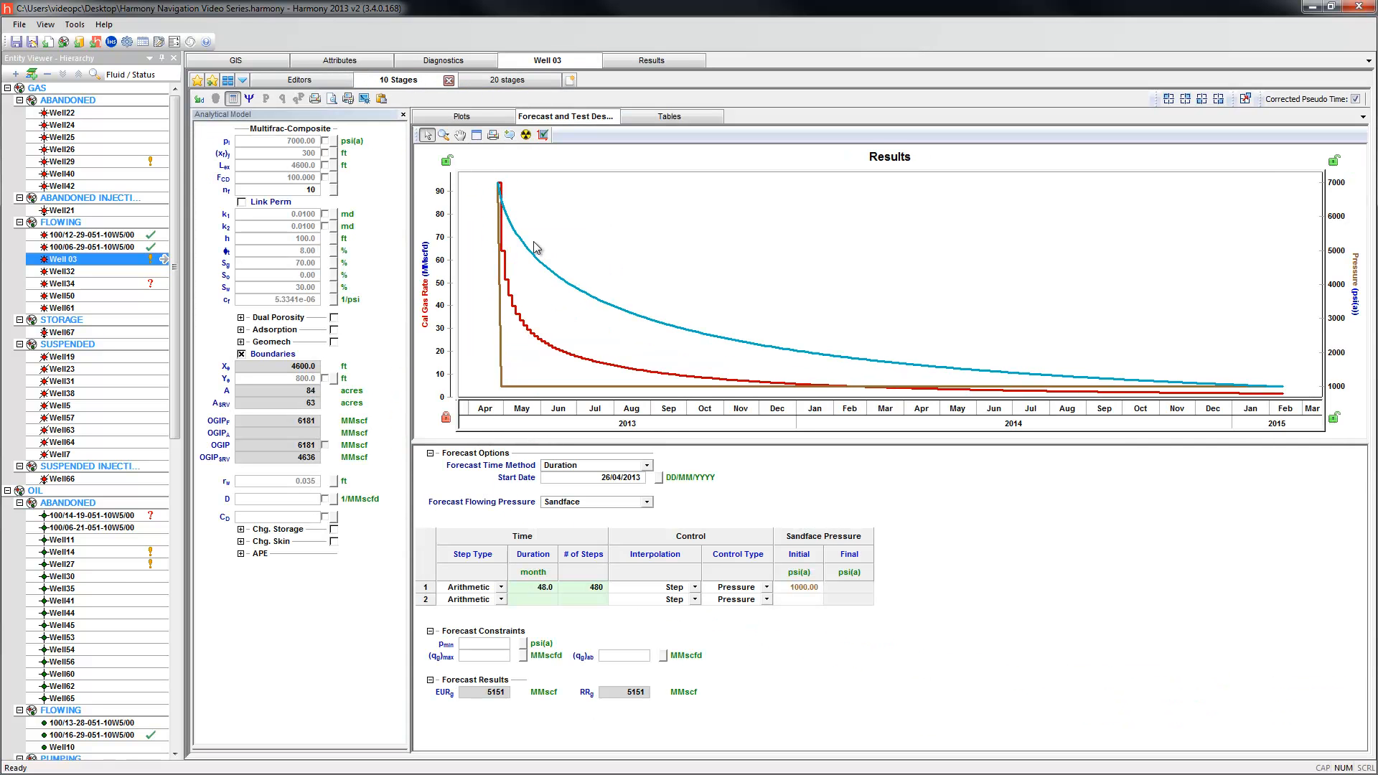
{"action": "mouse_move", "coordinate": [548, 270]}
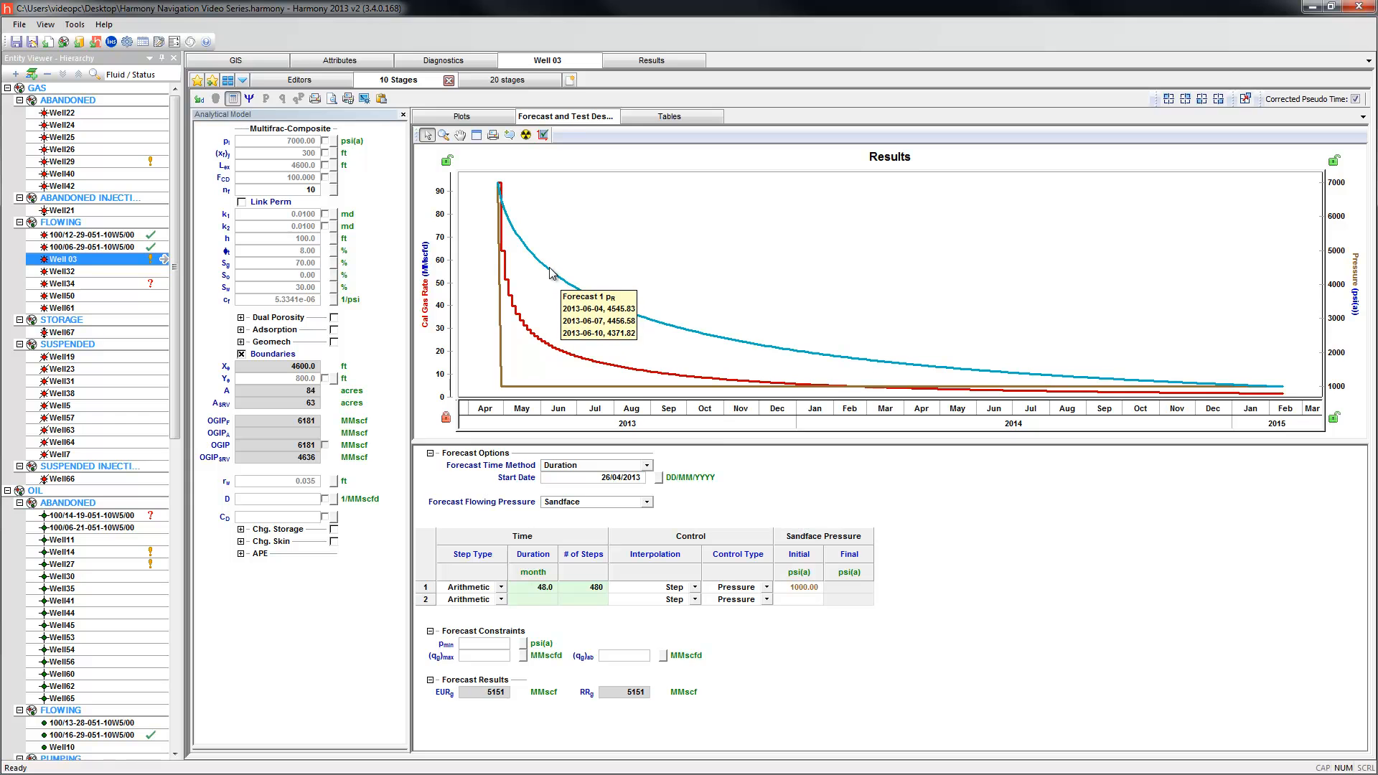
{"action": "right_click", "coordinate": [550, 273]}
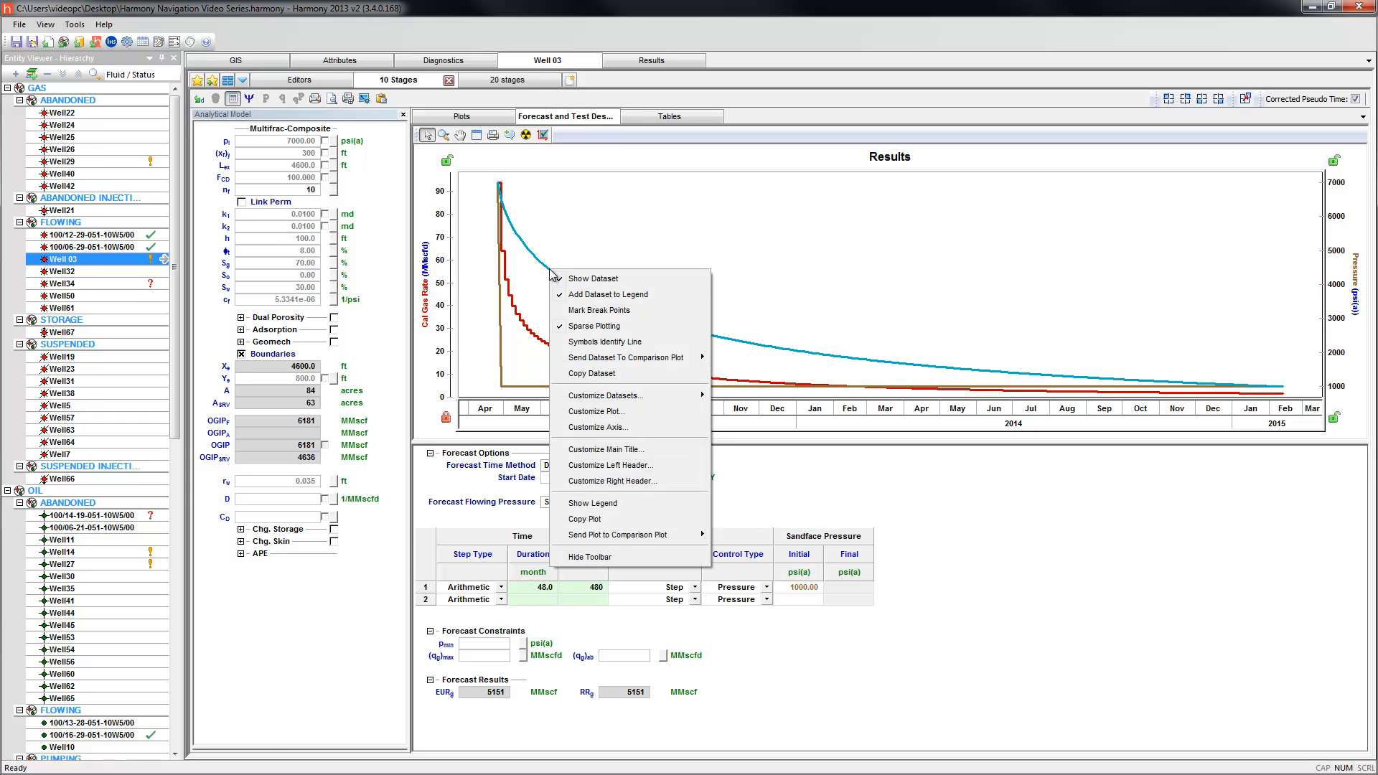
{"action": "mouse_move", "coordinate": [630, 362]}
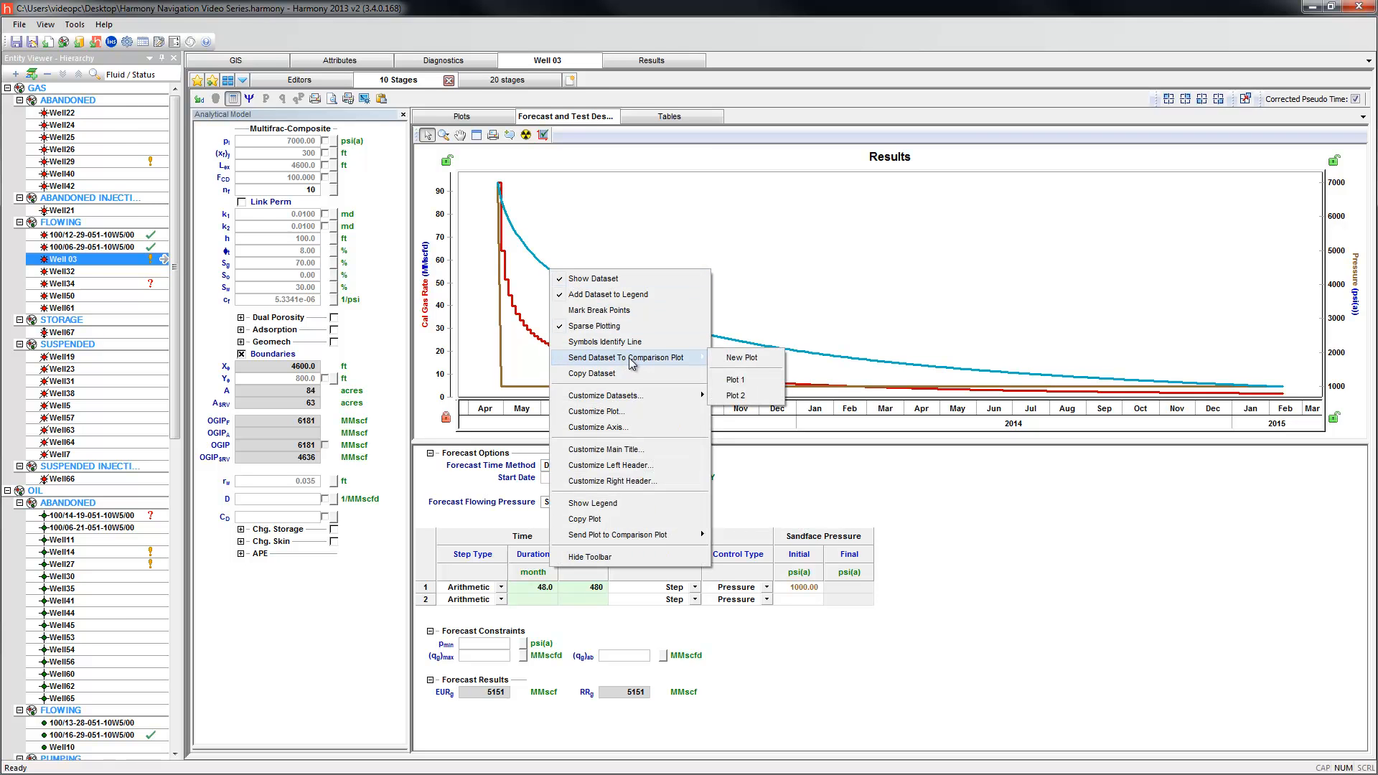
{"action": "left_click", "coordinate": [736, 357]}
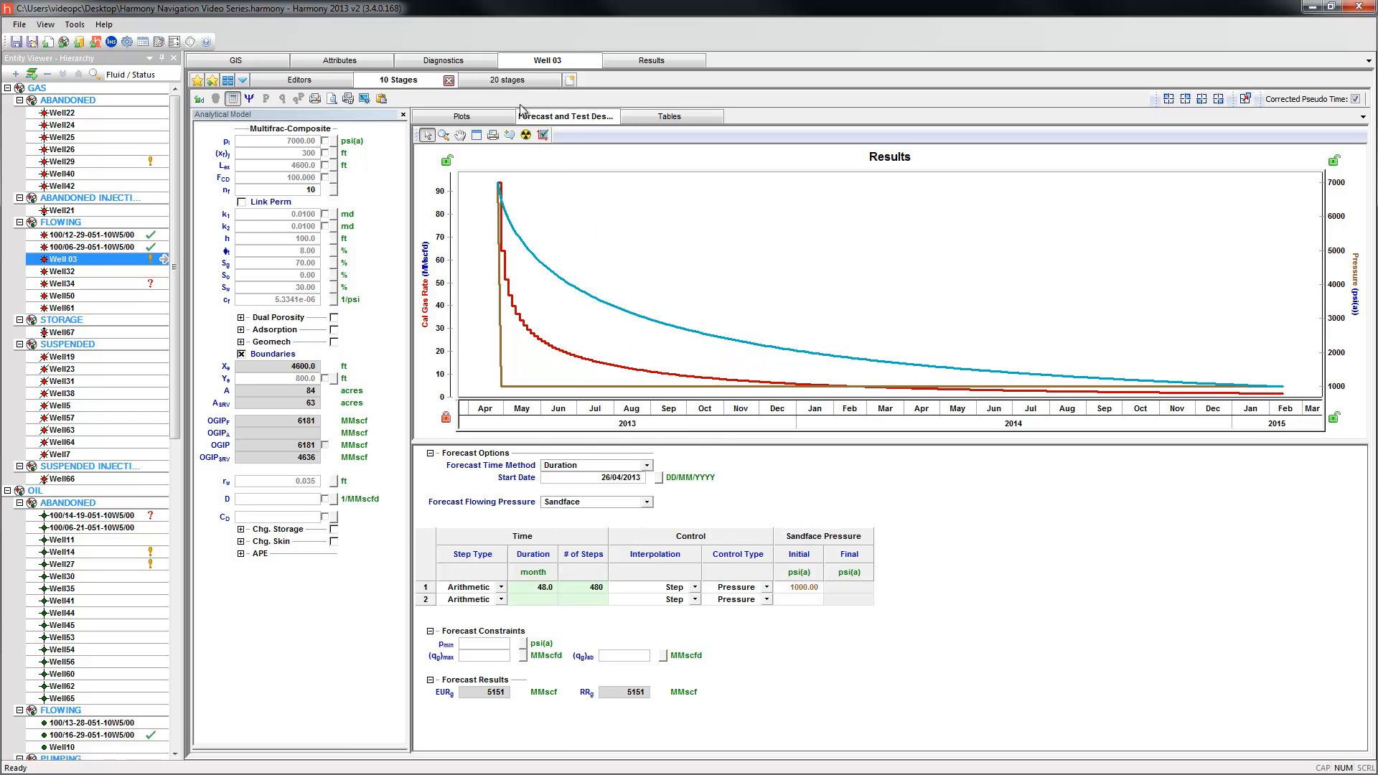
Send the Forecast 1 pR dataset of the 20 stages analysis to comparison Plot 3.
{"action": "left_click", "coordinate": [511, 85]}
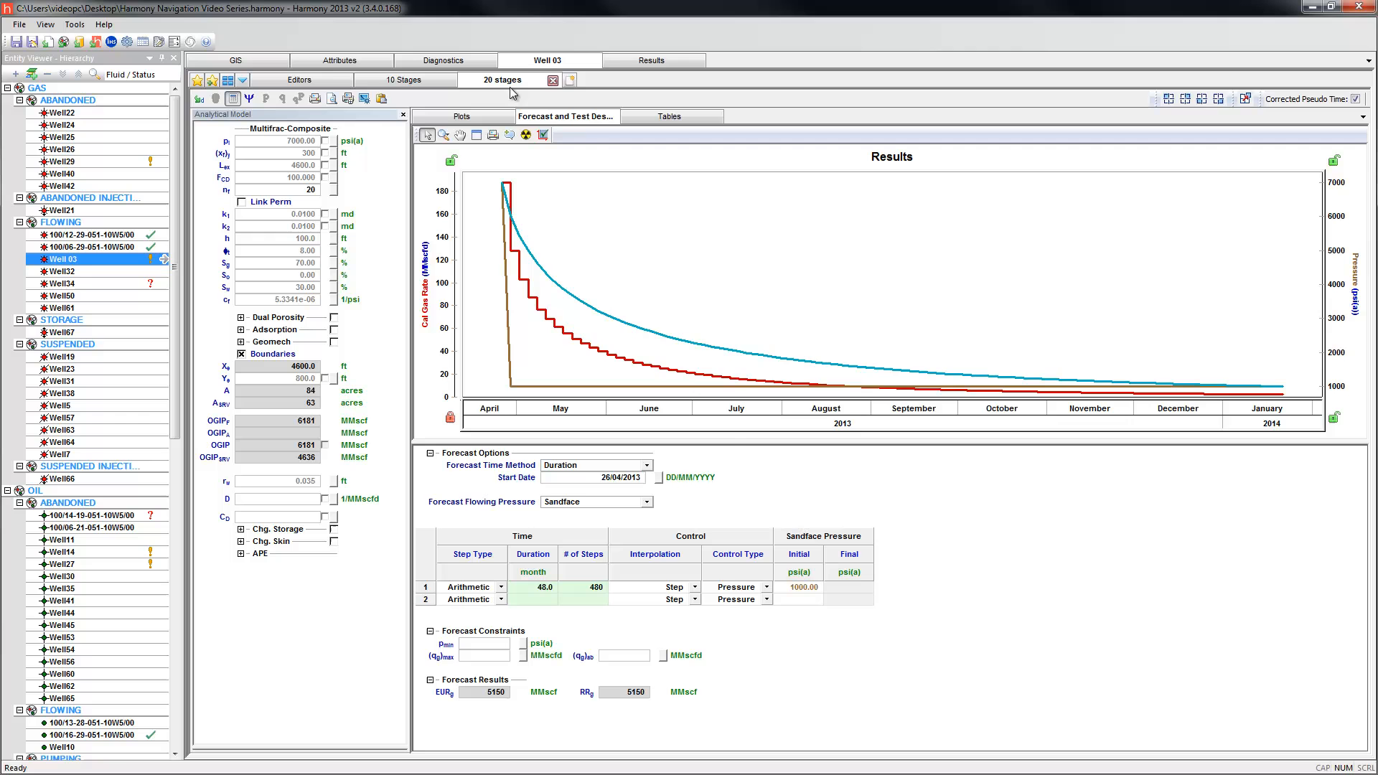
{"action": "right_click", "coordinate": [576, 299]}
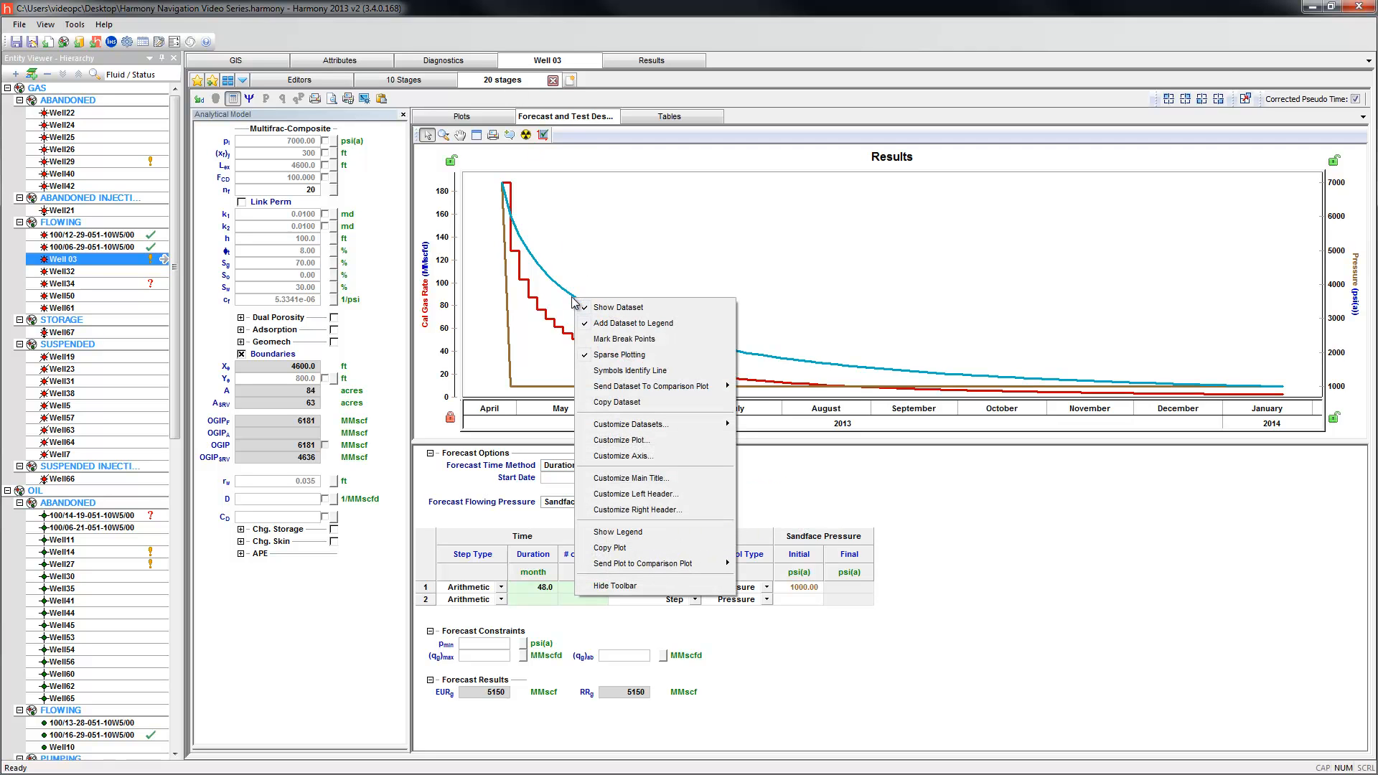
{"action": "mouse_move", "coordinate": [707, 388]}
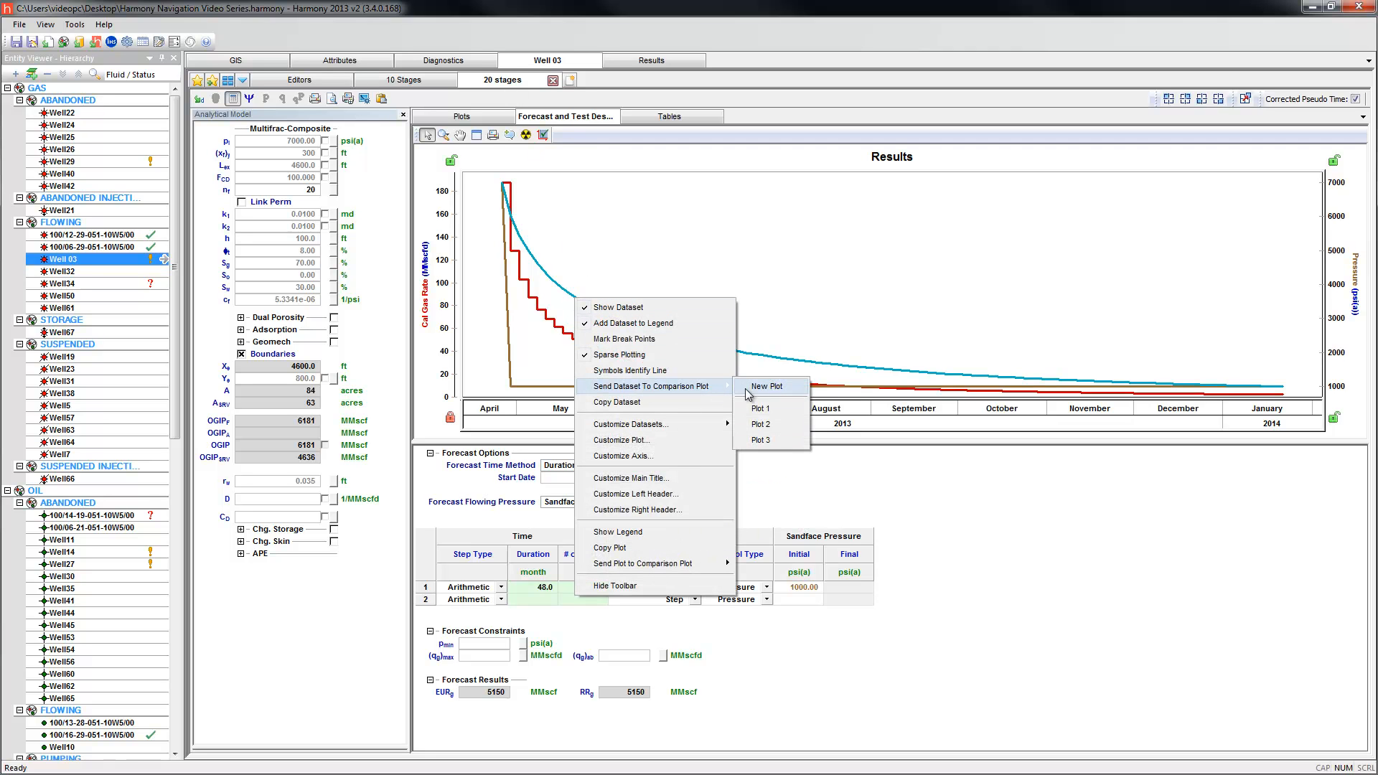
{"action": "left_click", "coordinate": [782, 440]}
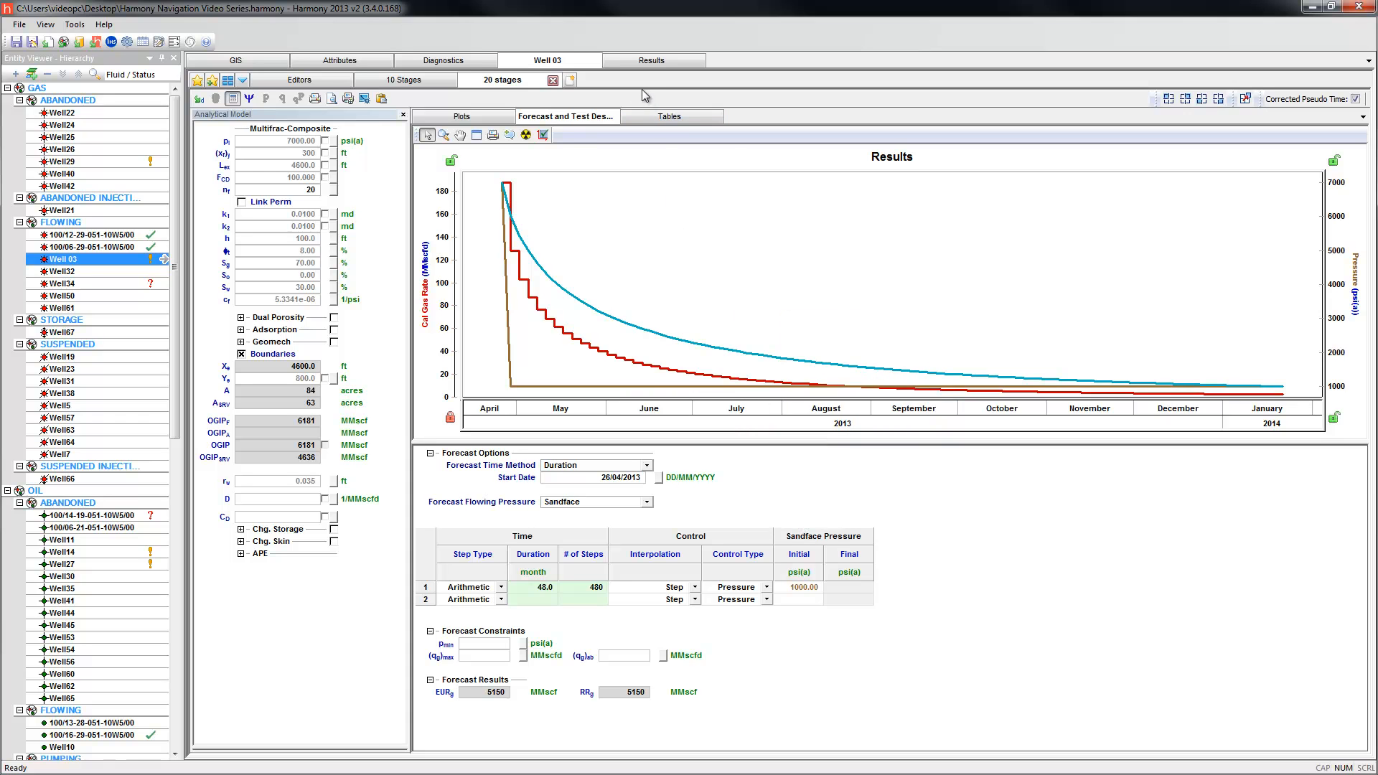
Copy the whole of comparison Plot 2 in the results and paste it into Plot 3.
{"action": "left_click", "coordinate": [641, 61]}
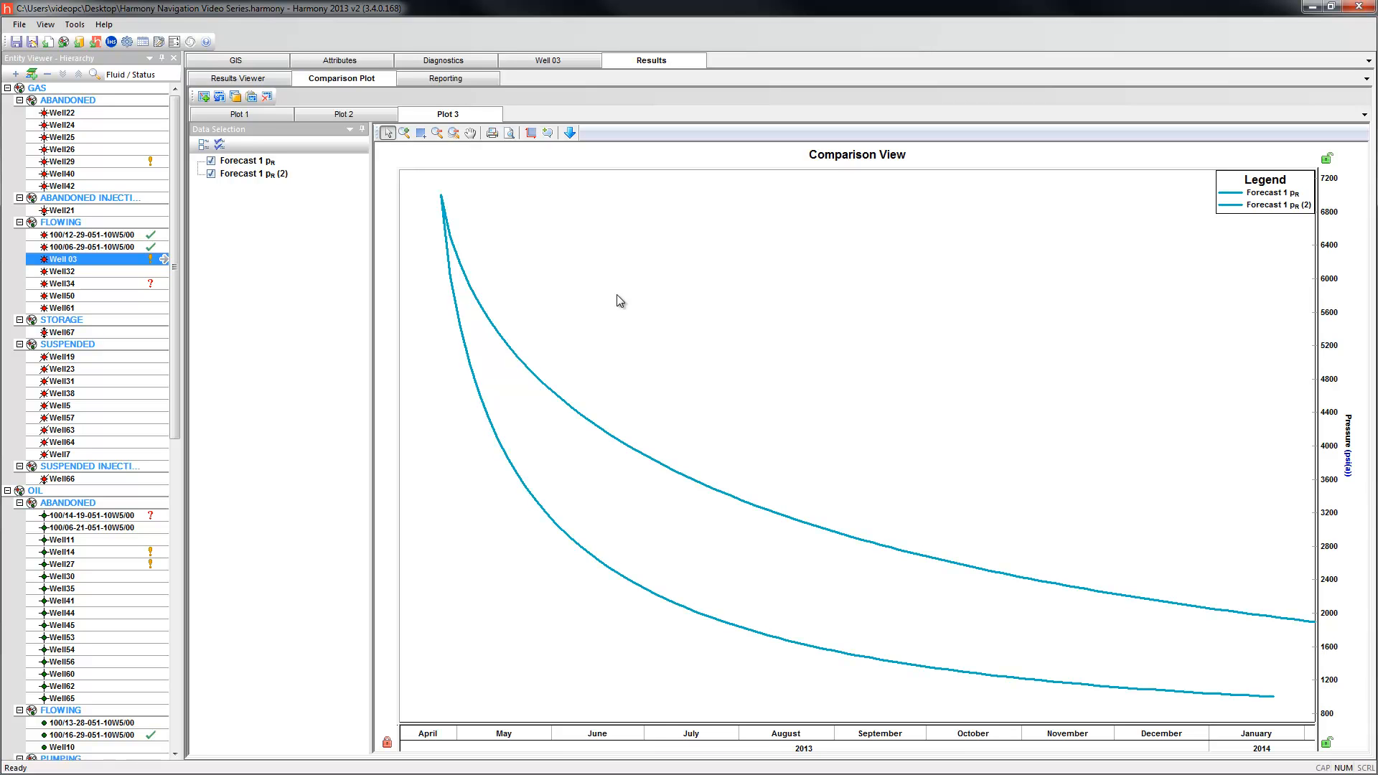
{"action": "left_click", "coordinate": [358, 116]}
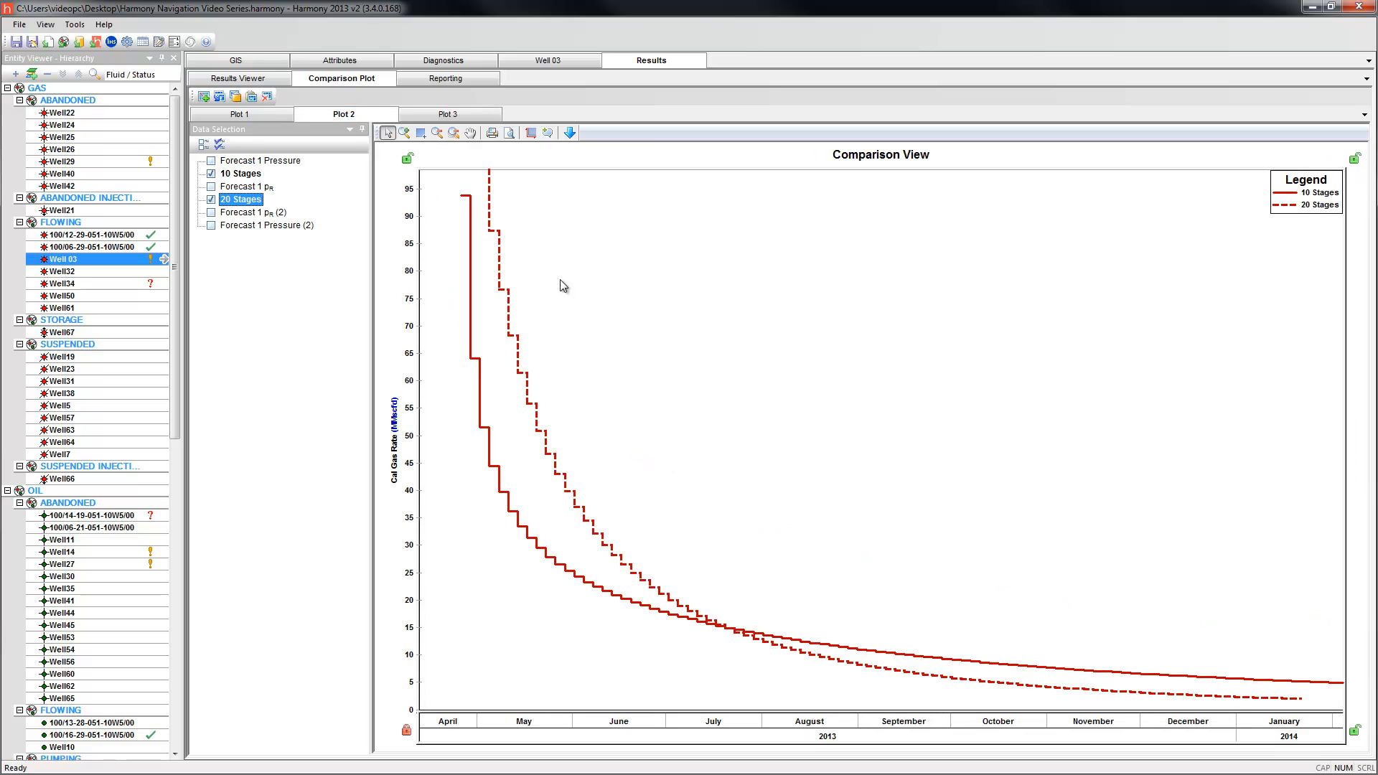
{"action": "right_click", "coordinate": [593, 333]}
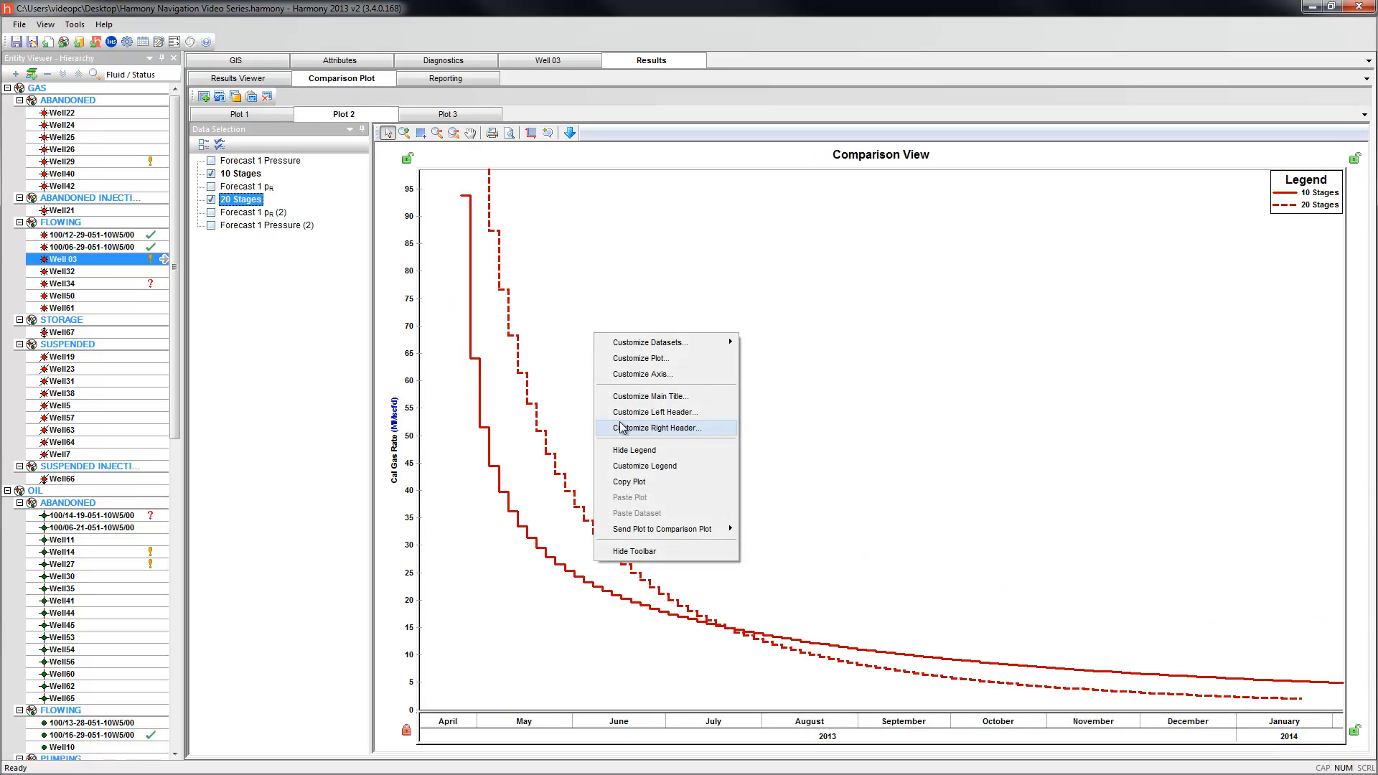
{"action": "left_click", "coordinate": [640, 482]}
{"action": "left_click", "coordinate": [458, 117]}
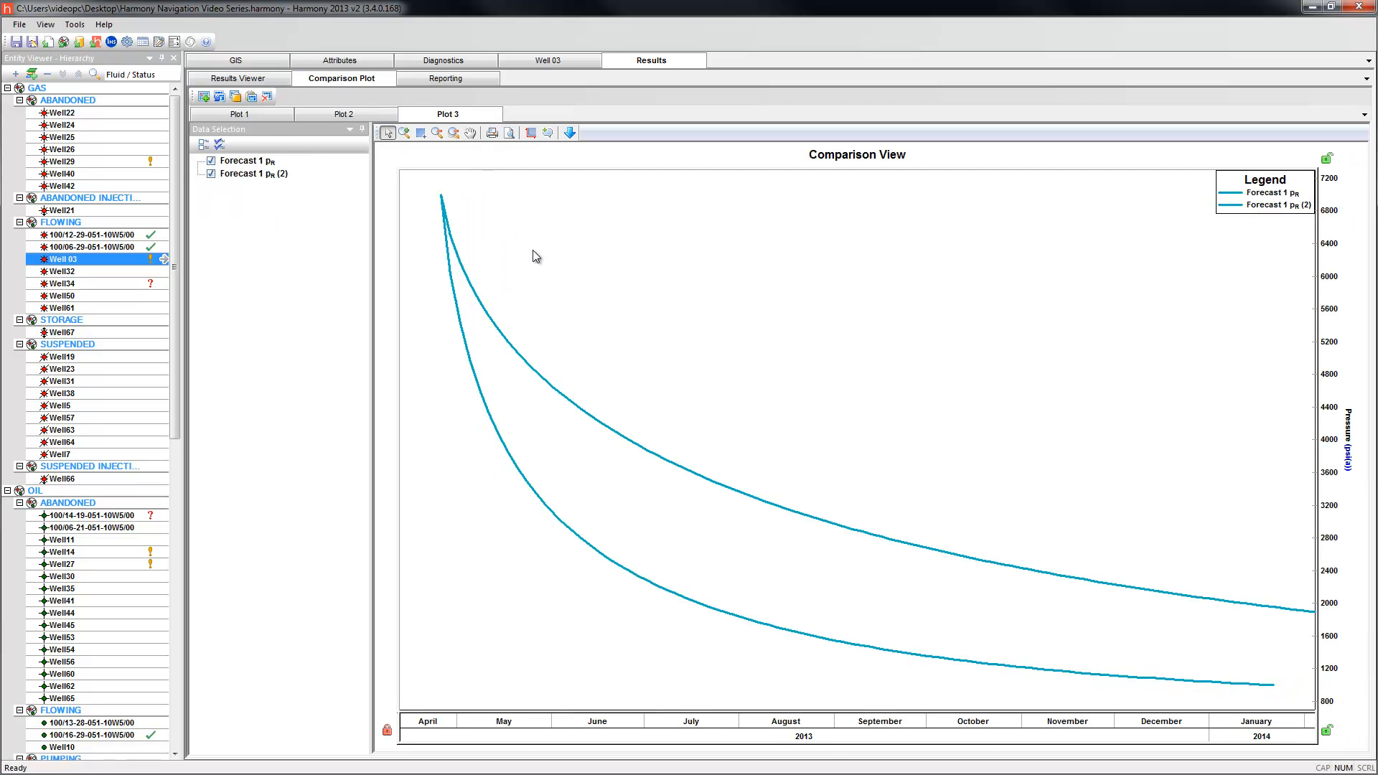
{"action": "right_click", "coordinate": [553, 298]}
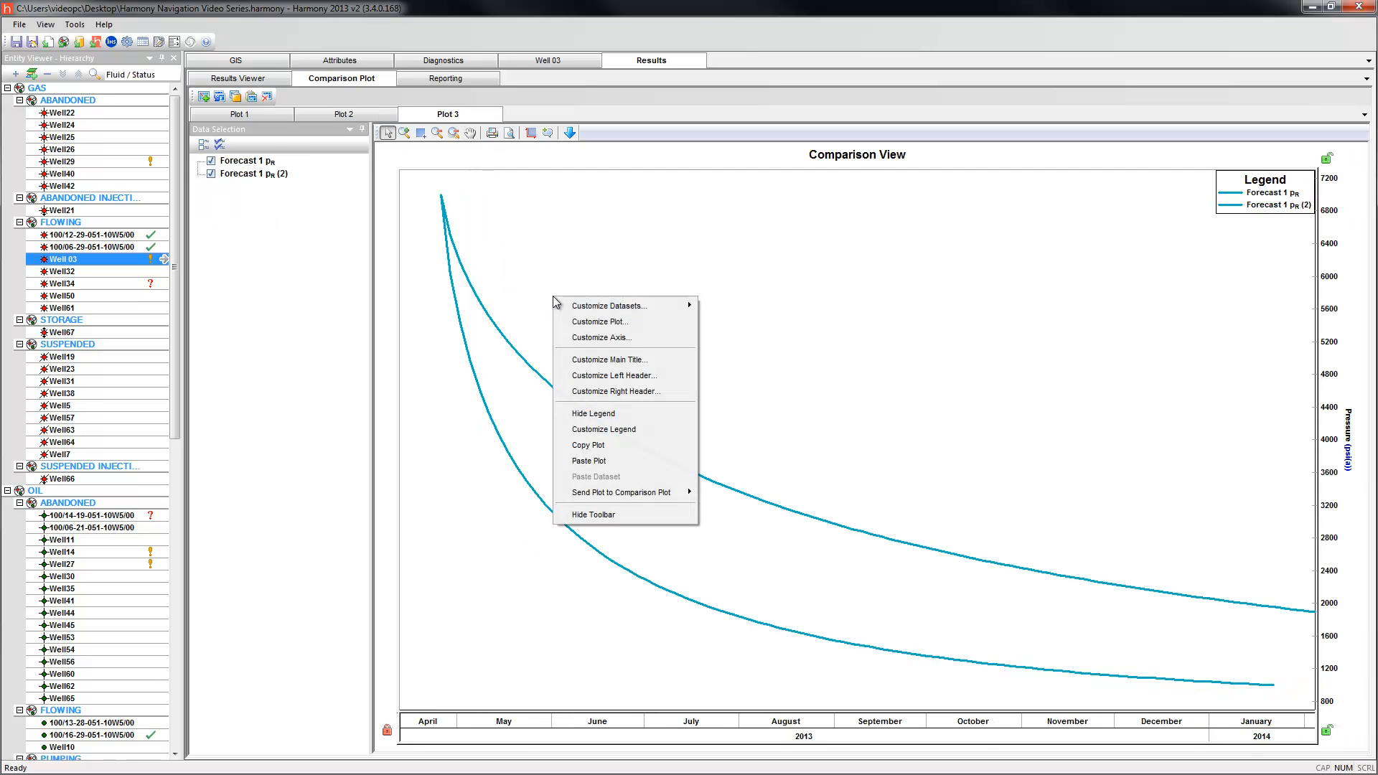
{"action": "left_click", "coordinate": [629, 463]}
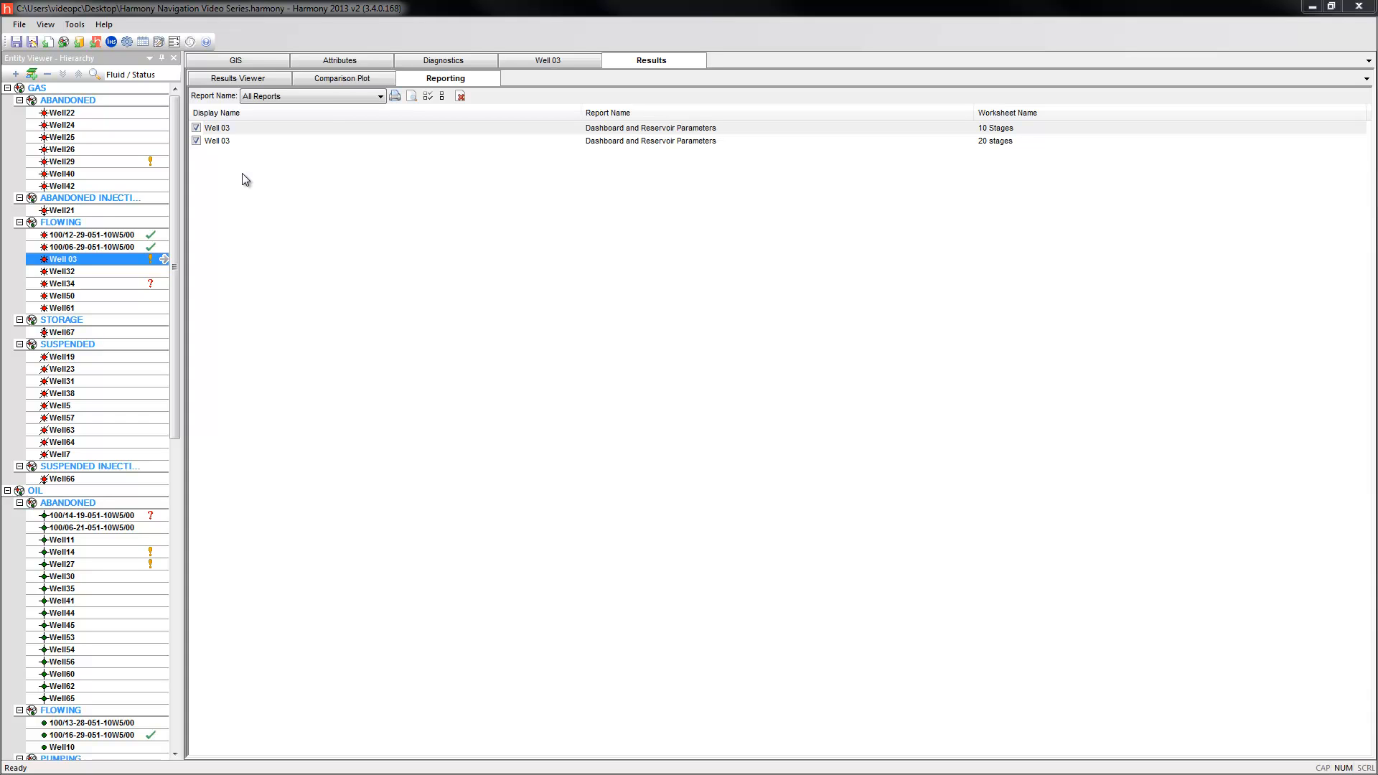
List the reports of all flowing gas wells and select only the Gas/CBM MB and Gas-AG-Radial reports.
{"action": "left_click", "coordinate": [84, 236]}
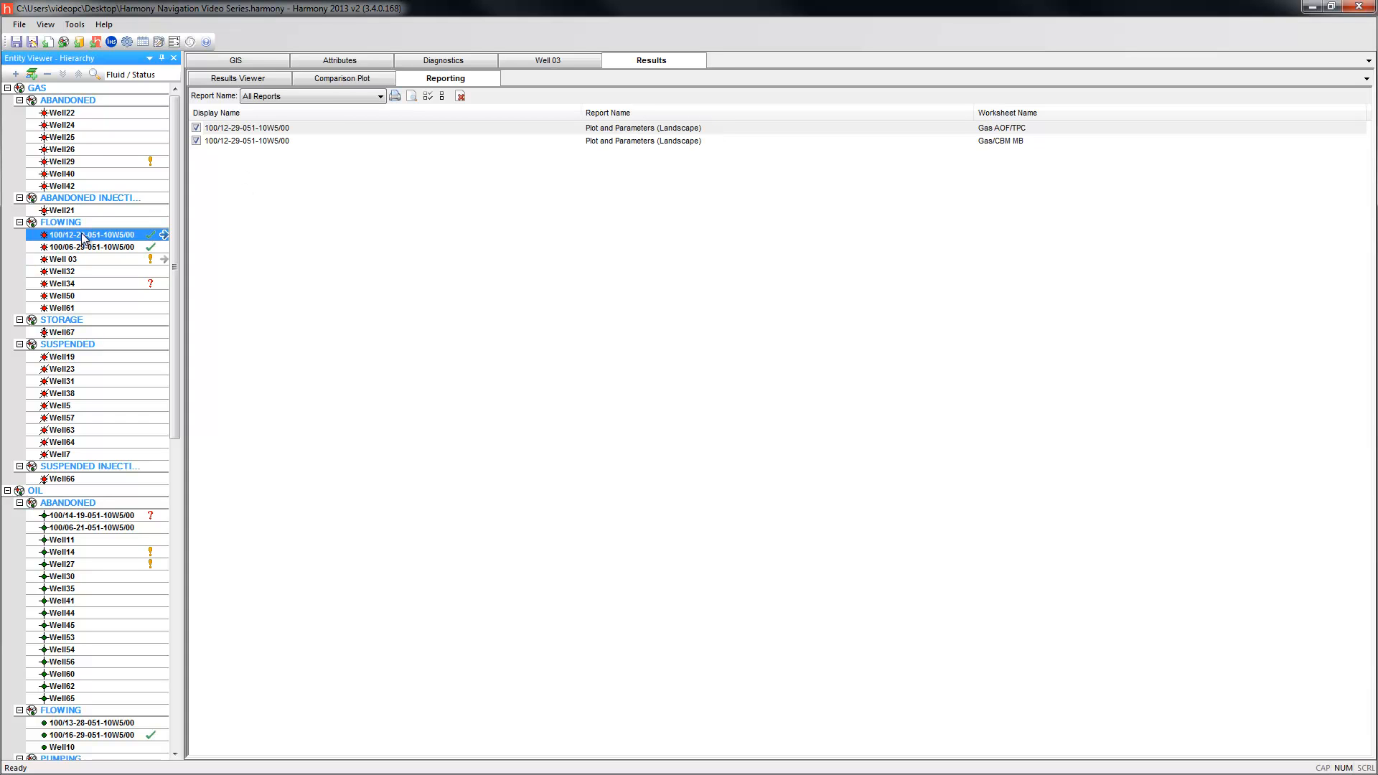
{"action": "left_click", "coordinate": [91, 309], "text": "shift"}
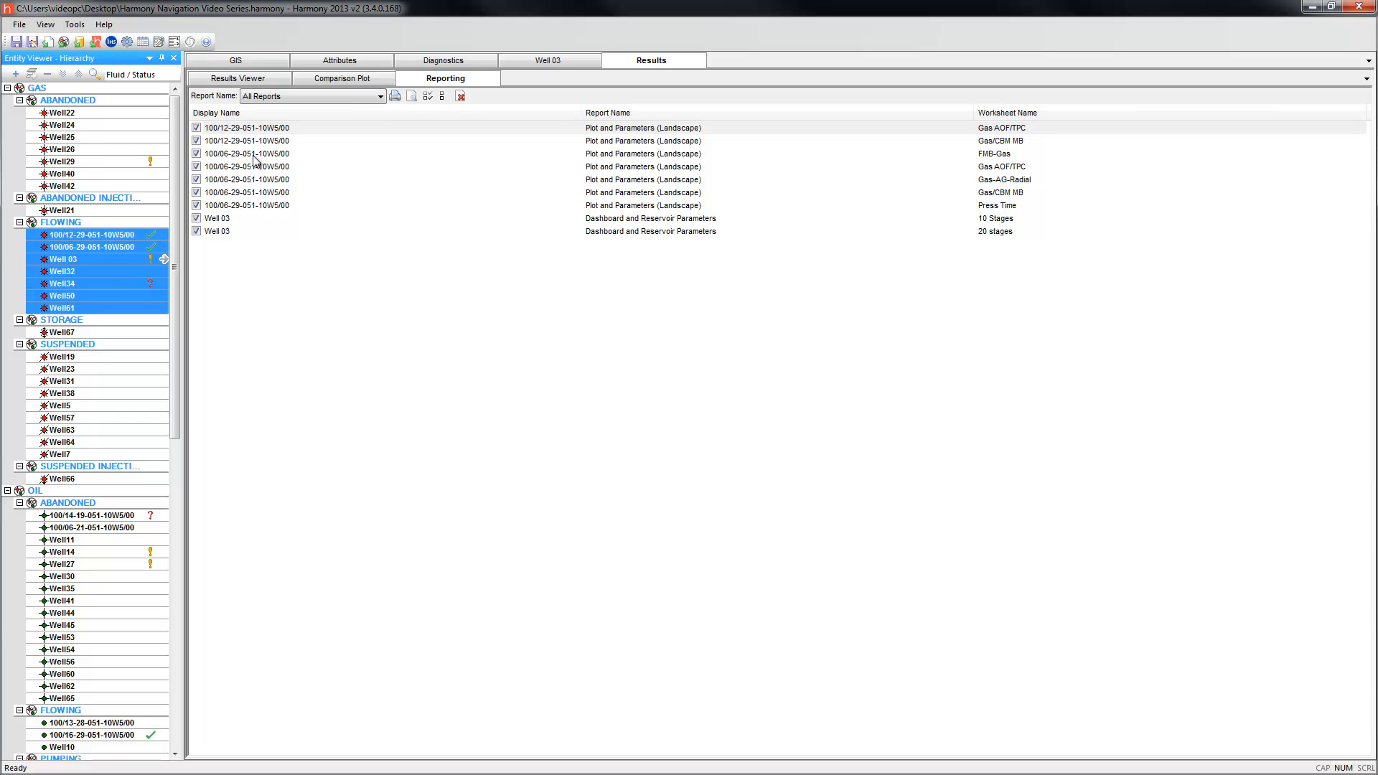
{"action": "left_click", "coordinate": [442, 96]}
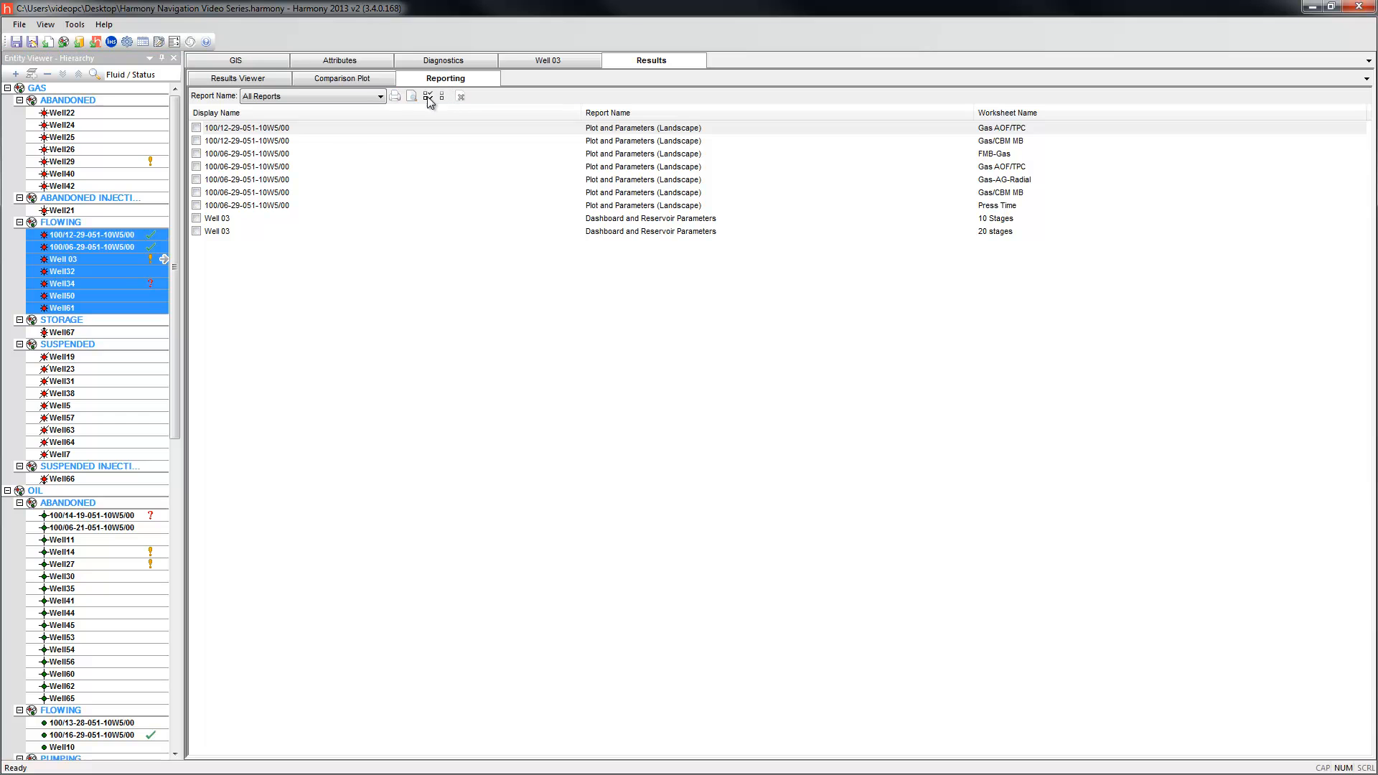
{"action": "left_click", "coordinate": [196, 140]}
{"action": "left_click", "coordinate": [196, 179]}
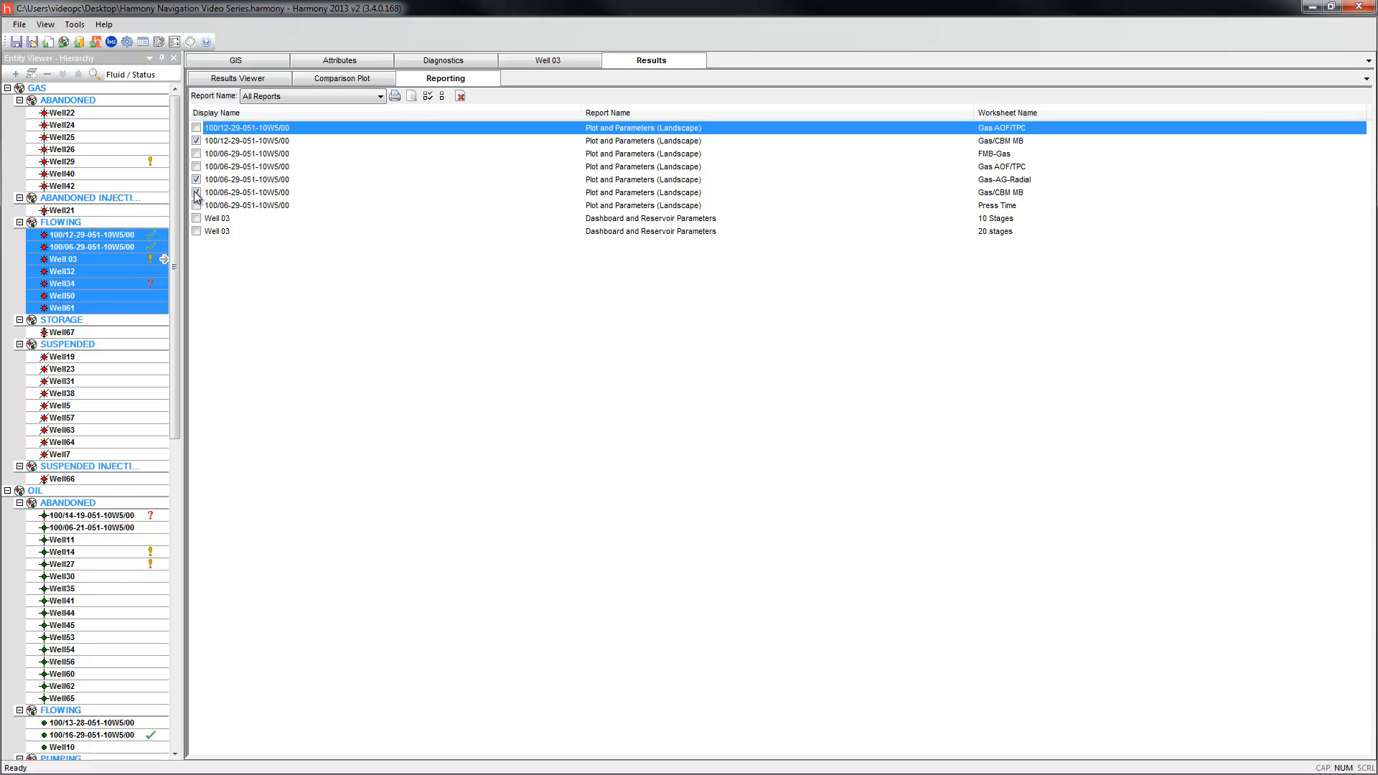
Filter the reports to Flowing Material Balance, select the FMB-Gas report and open its print preview.
{"action": "left_click", "coordinate": [342, 98]}
{"action": "left_click", "coordinate": [301, 170]}
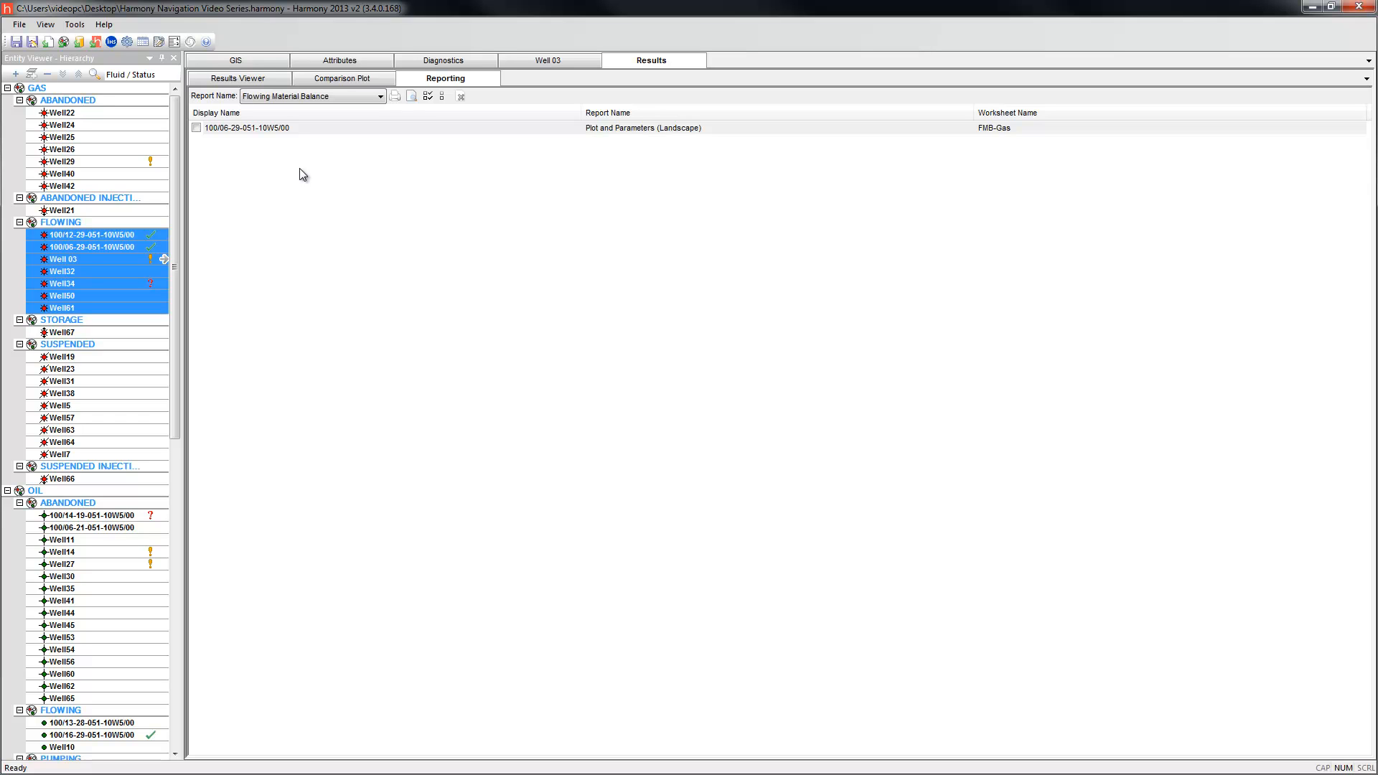
{"action": "left_click", "coordinate": [196, 129]}
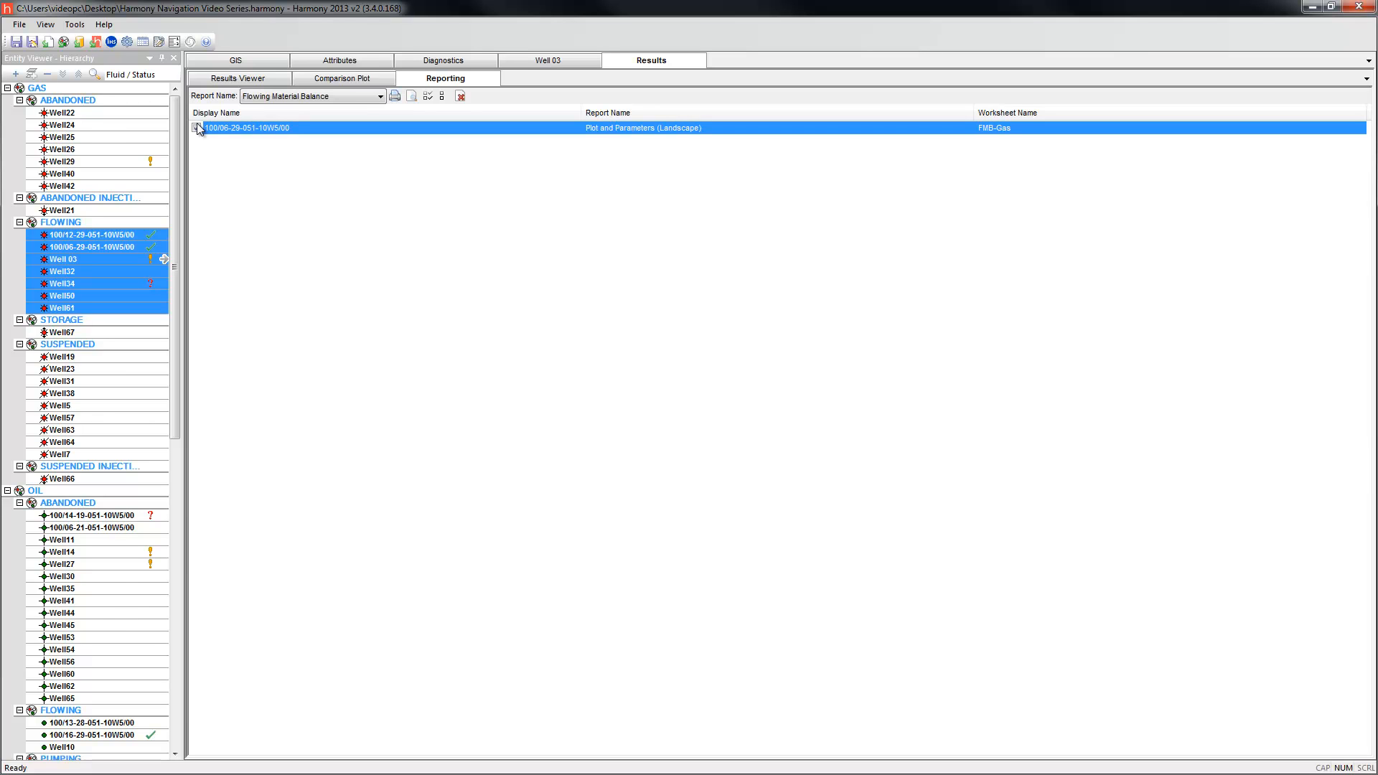
{"action": "left_click", "coordinate": [197, 127]}
{"action": "left_click", "coordinate": [411, 97]}
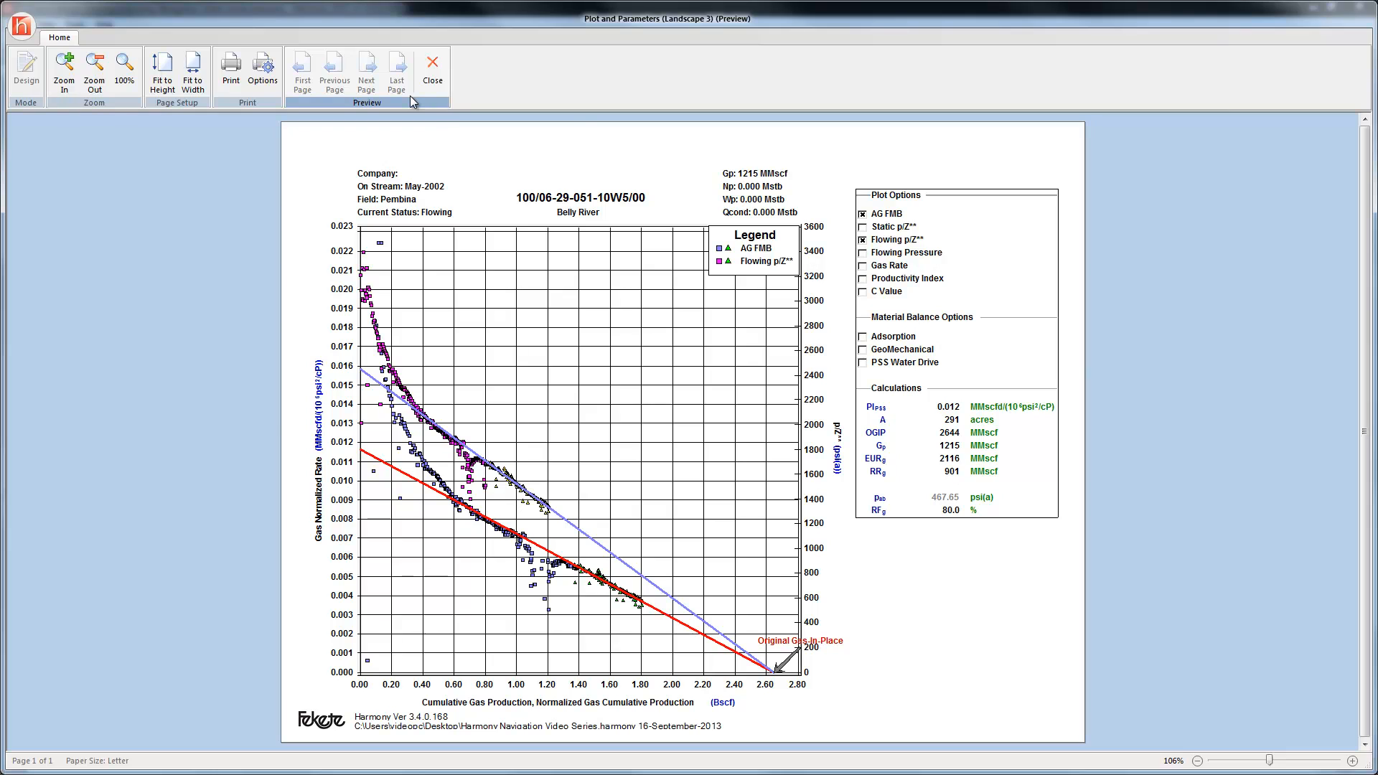